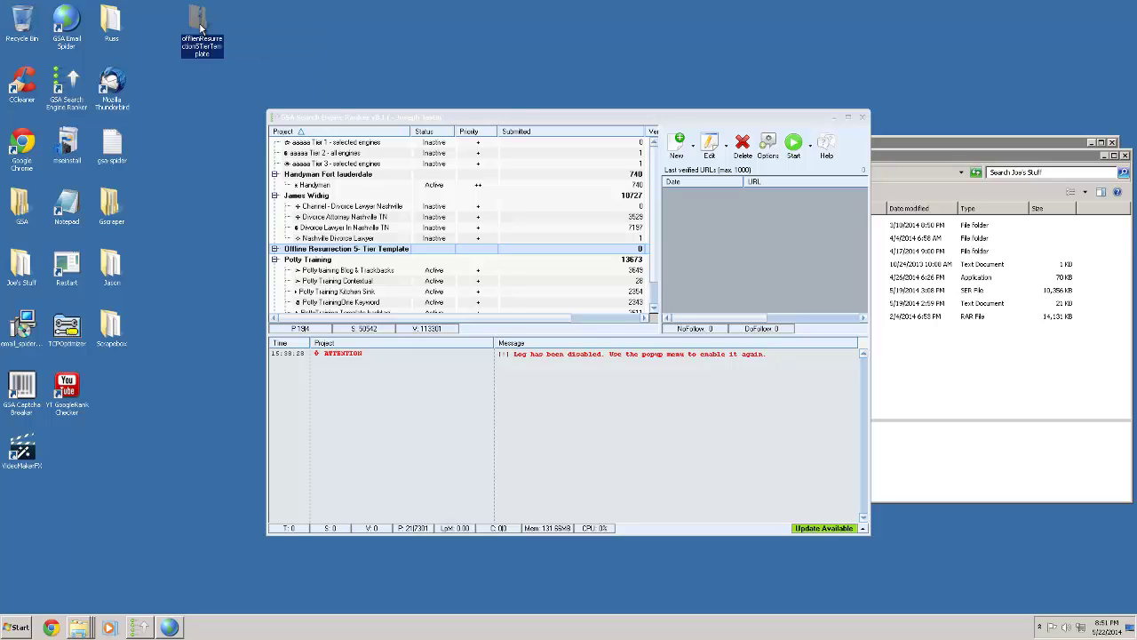
Extract the offlienResurrection5TierTemplate archive into a new folder named Template inside the desktop's GSA folder.
double_click(199, 20)
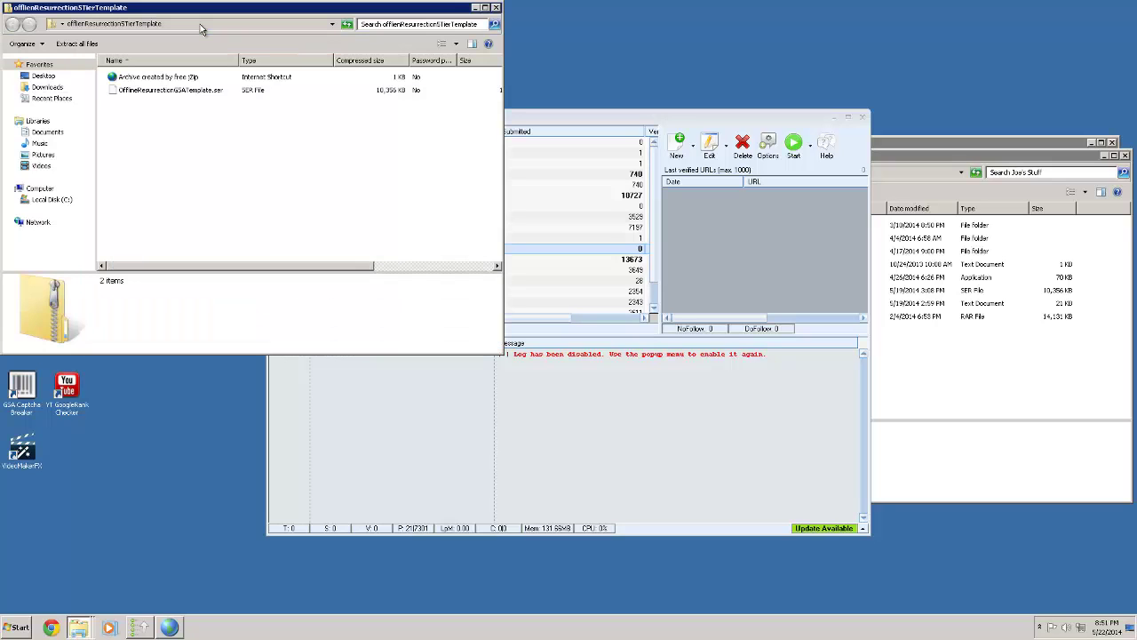
left_click(69, 44)
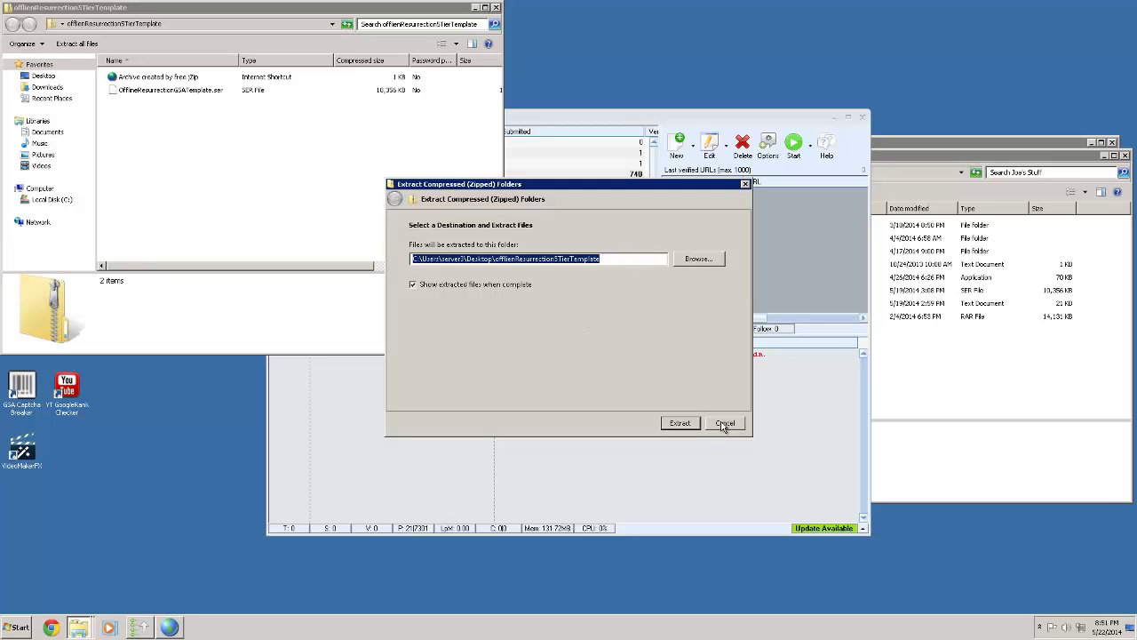
left_click(698, 258)
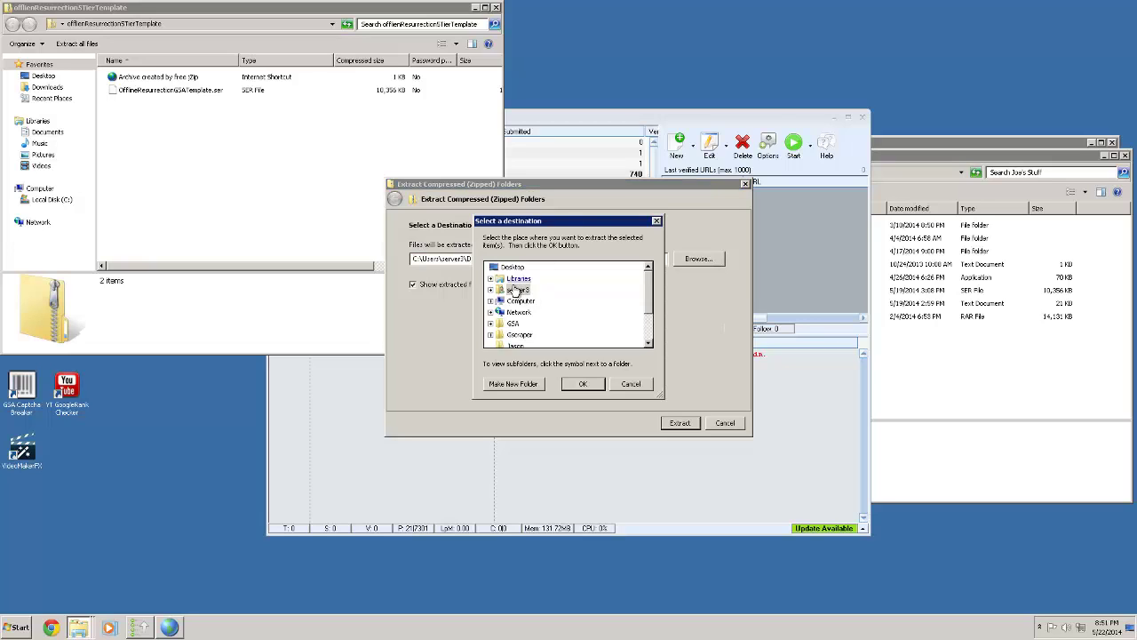
left_click(514, 323)
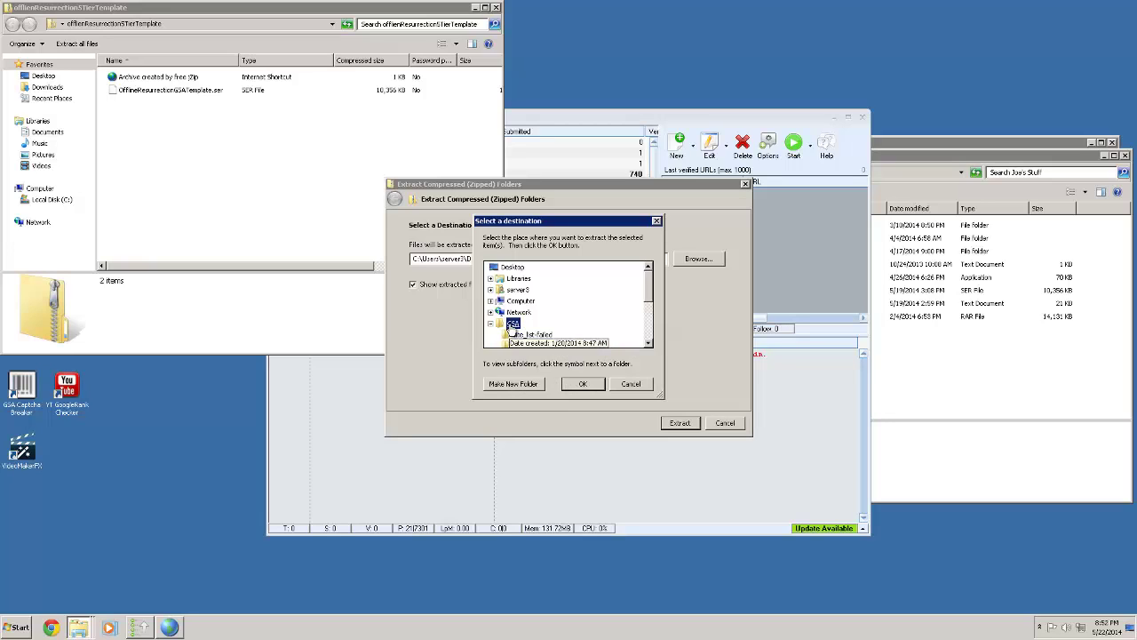
left_click(512, 384)
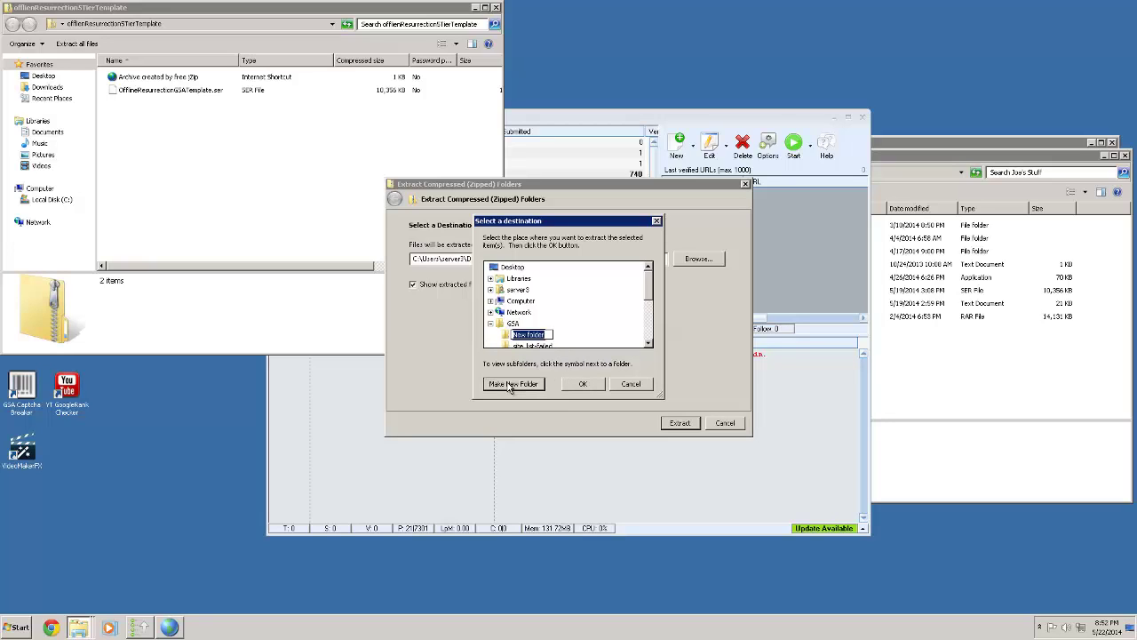
type("Template")
key("Return")
left_click(584, 385)
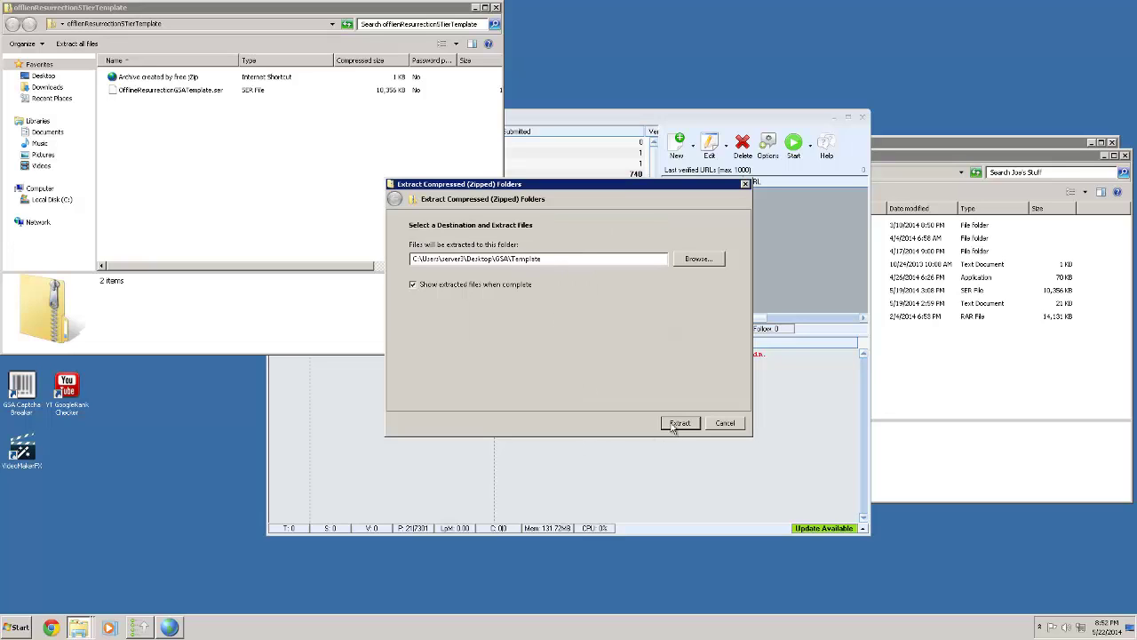
left_click(678, 423)
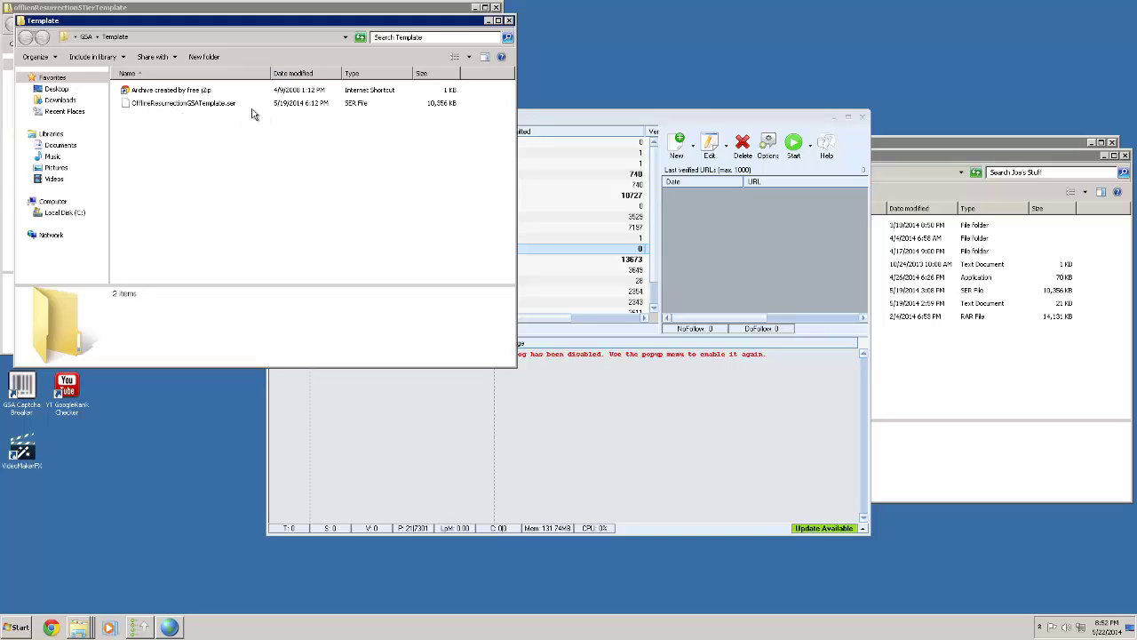
In GSA Search Engine Ranker, choose OfflineResurrectionGSATemplate.ser from the GSA Template folder as the backup to restore, and dismiss the file dialog without opening it.
left_click(539, 117)
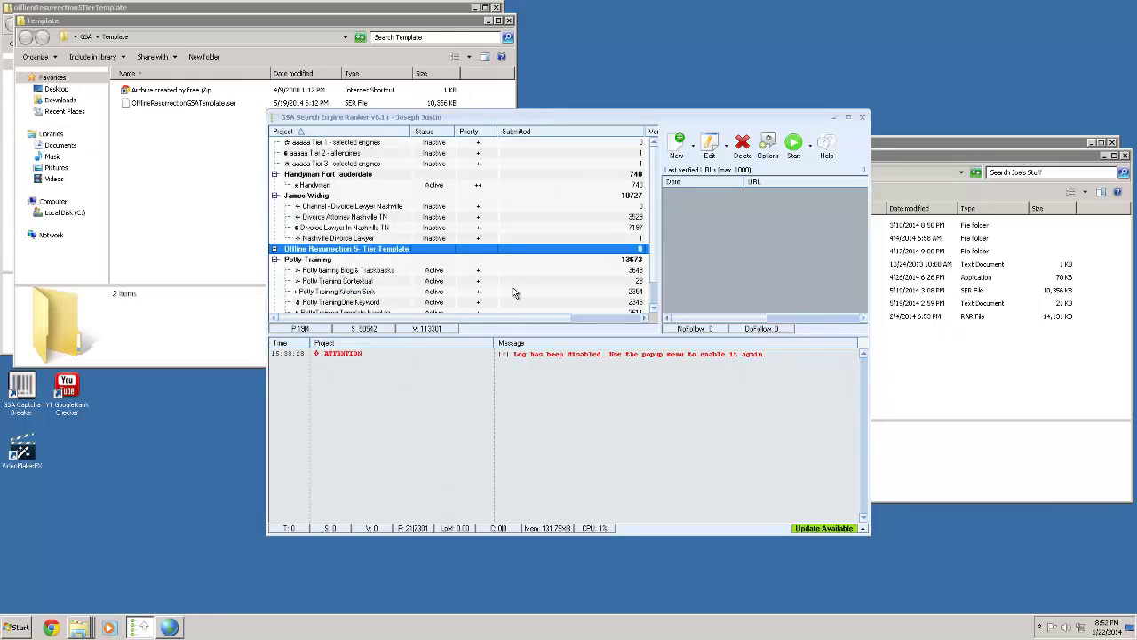
right_click(509, 285)
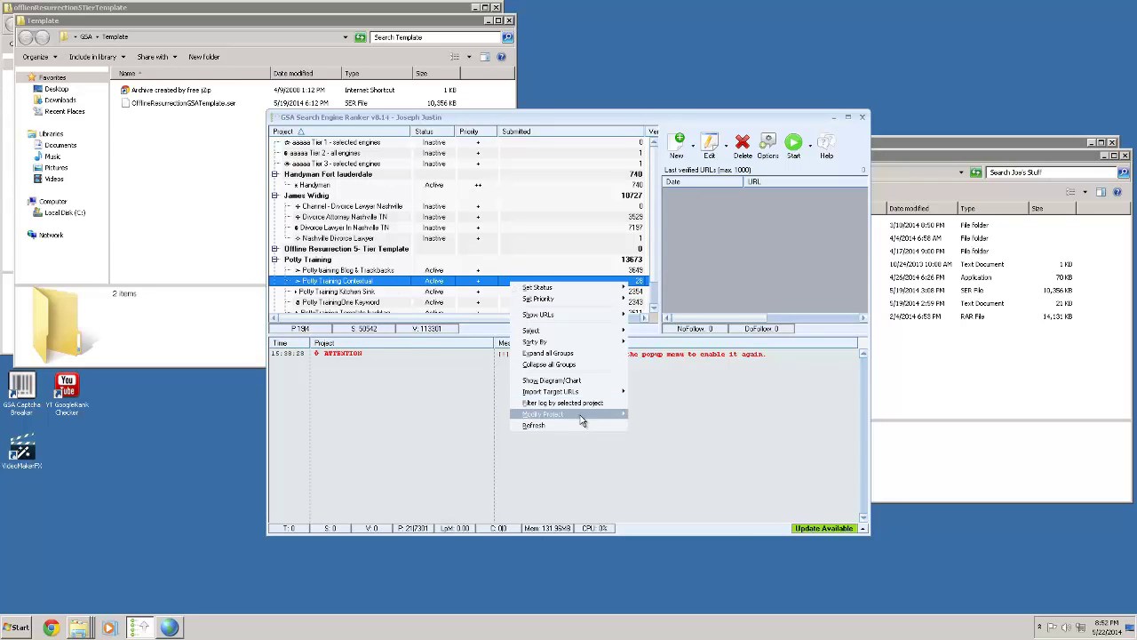
mouse_move(583, 416)
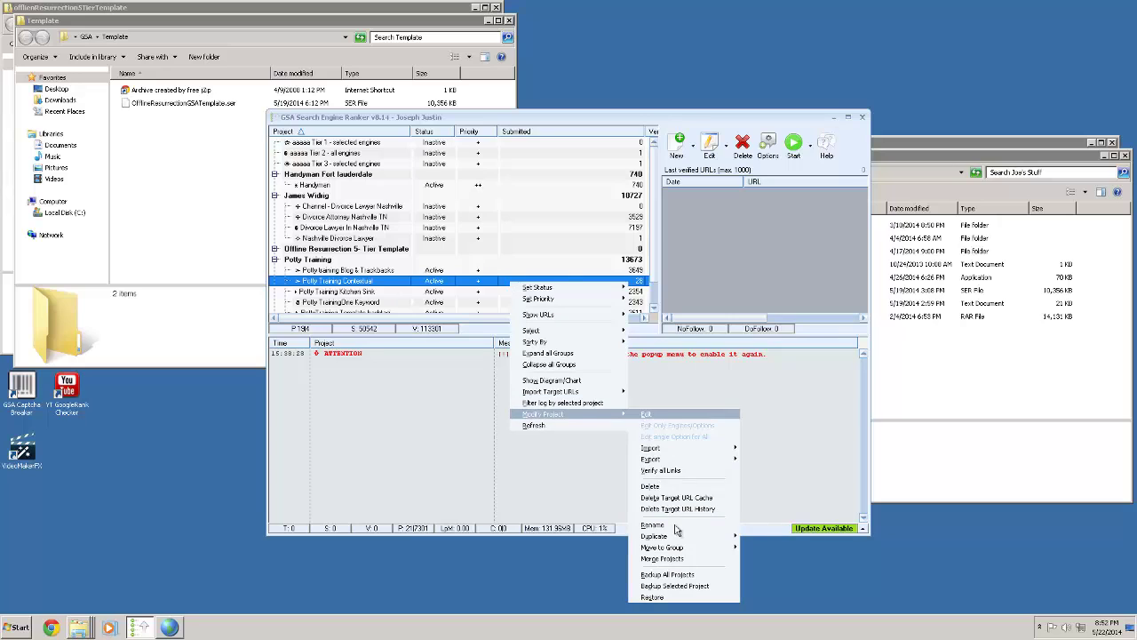
left_click(653, 597)
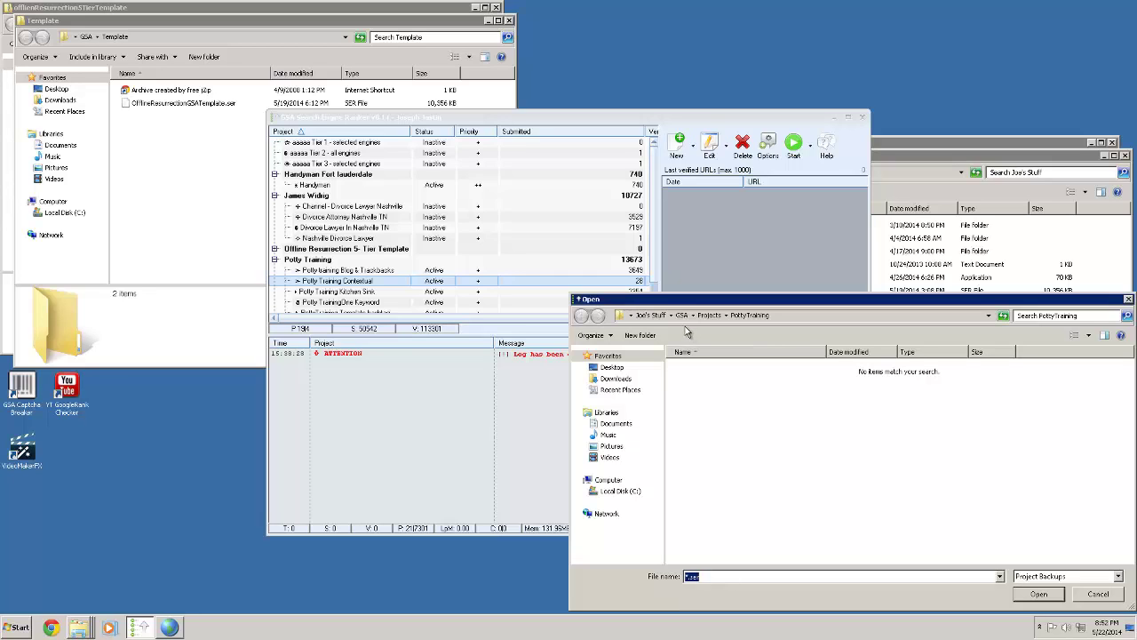
left_click(680, 316)
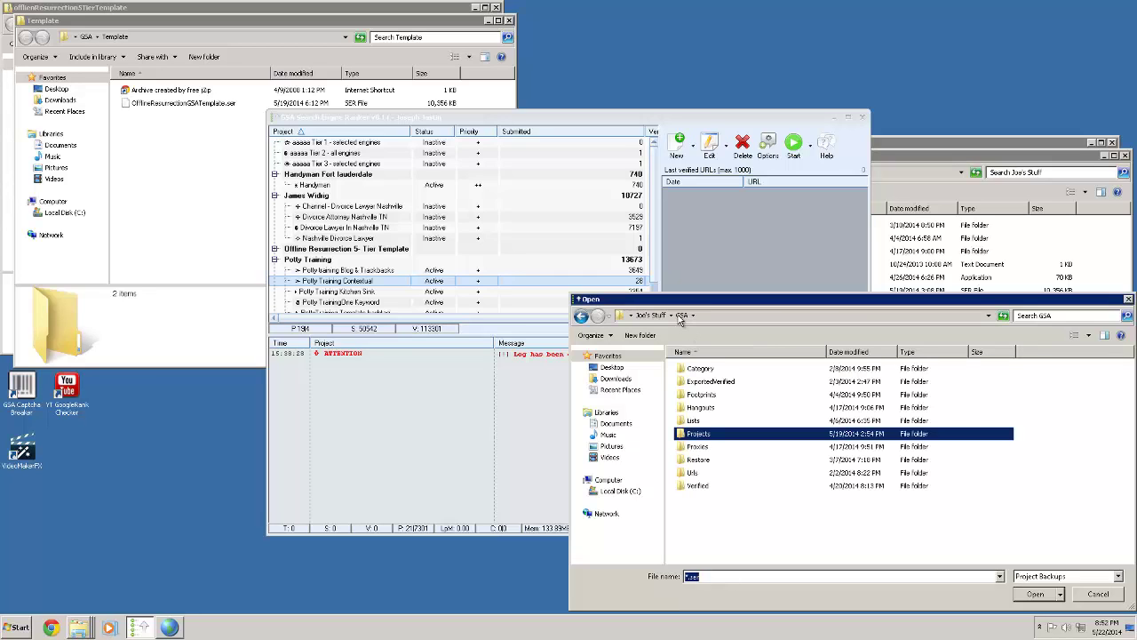
left_click(613, 368)
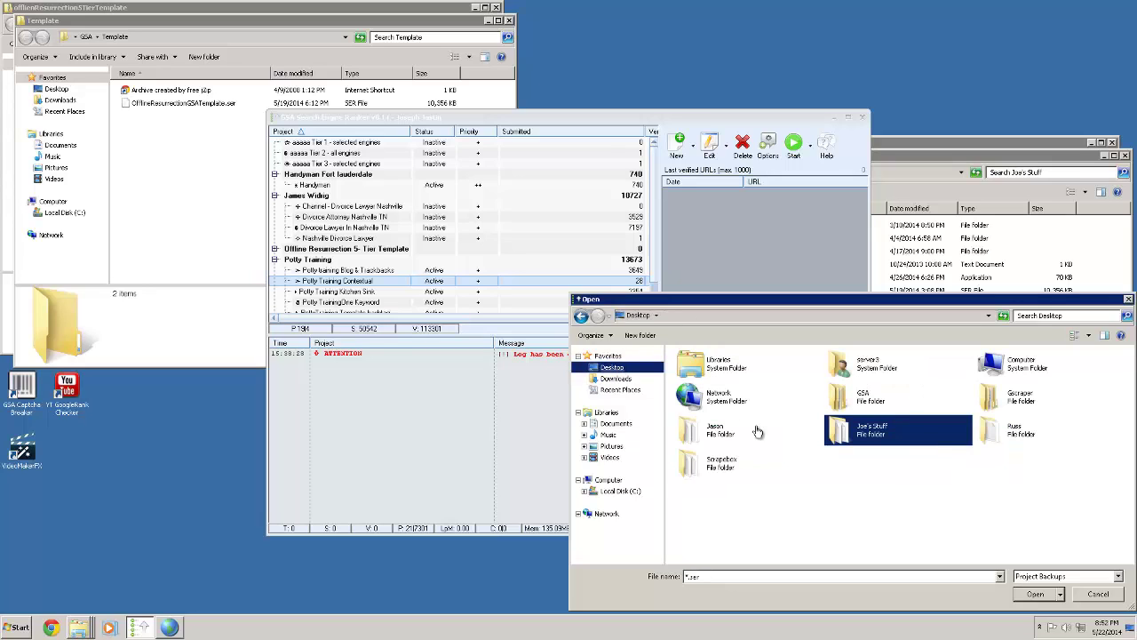
double_click(835, 401)
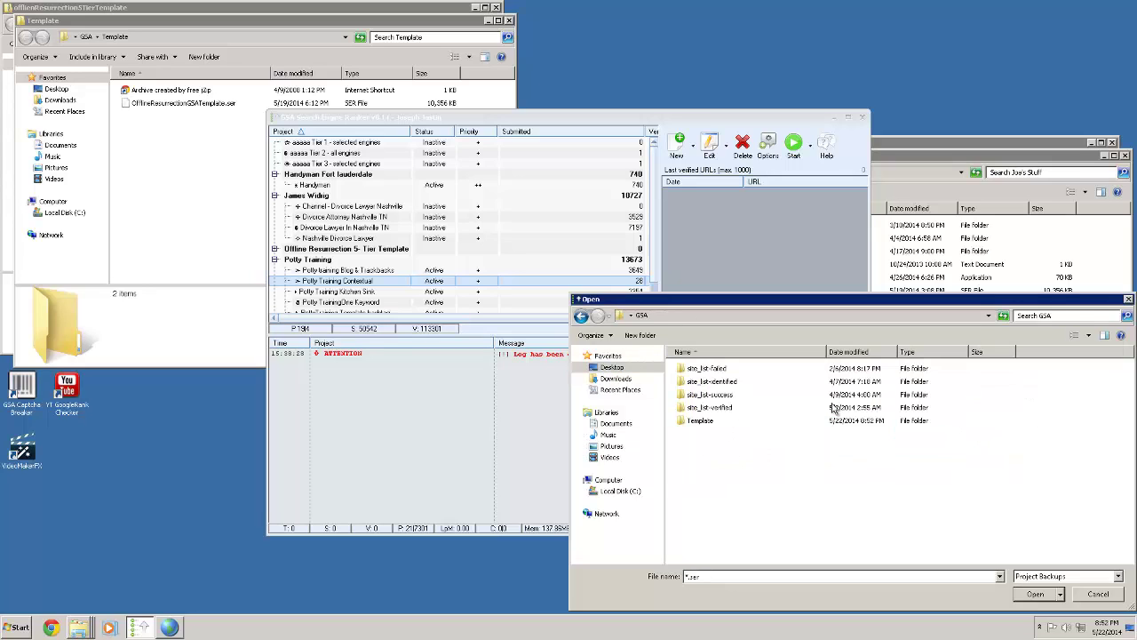
double_click(702, 423)
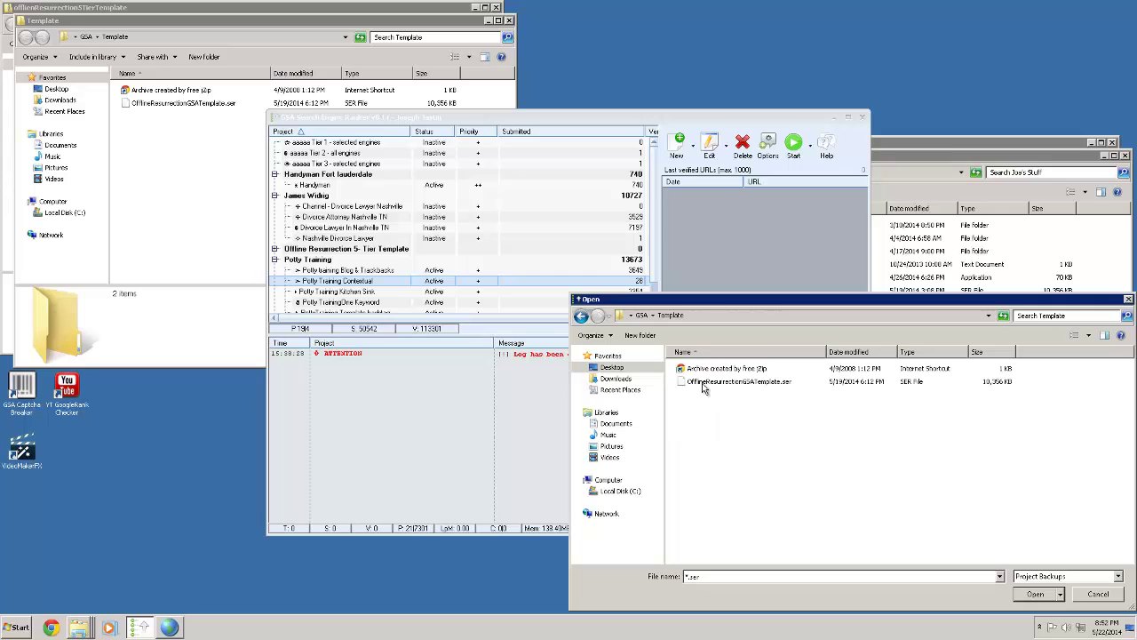
left_click(702, 384)
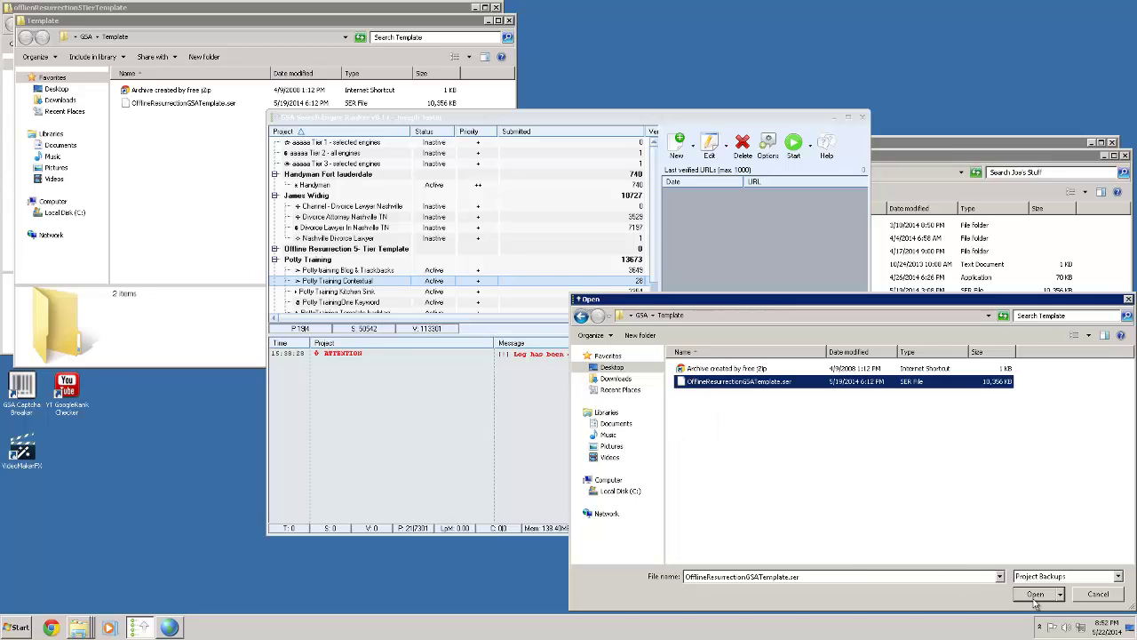
left_click(1129, 300)
Expand the Offline Resurrection 5- Tier Template group and open its Tier 1 project for editing.
left_click(322, 251)
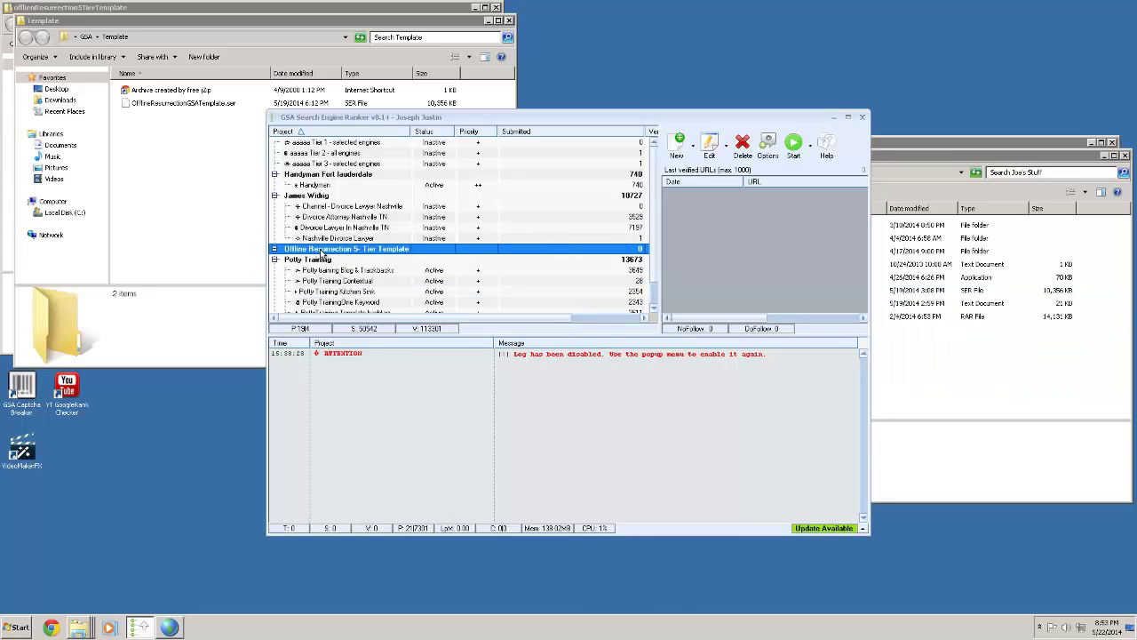
left_click(274, 249)
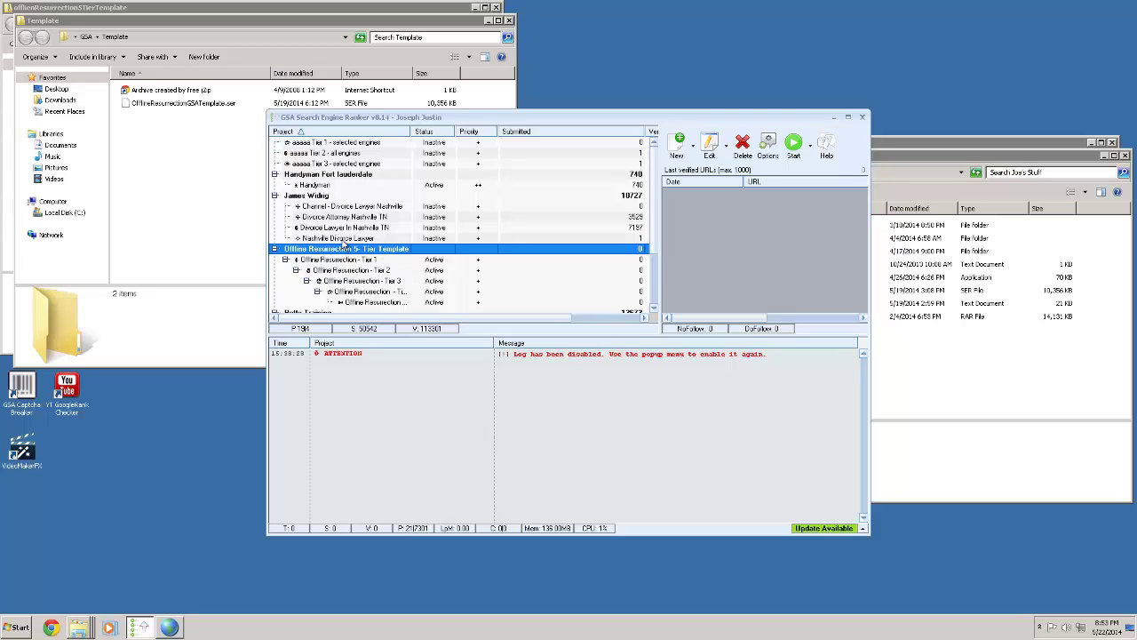
left_click(318, 260)
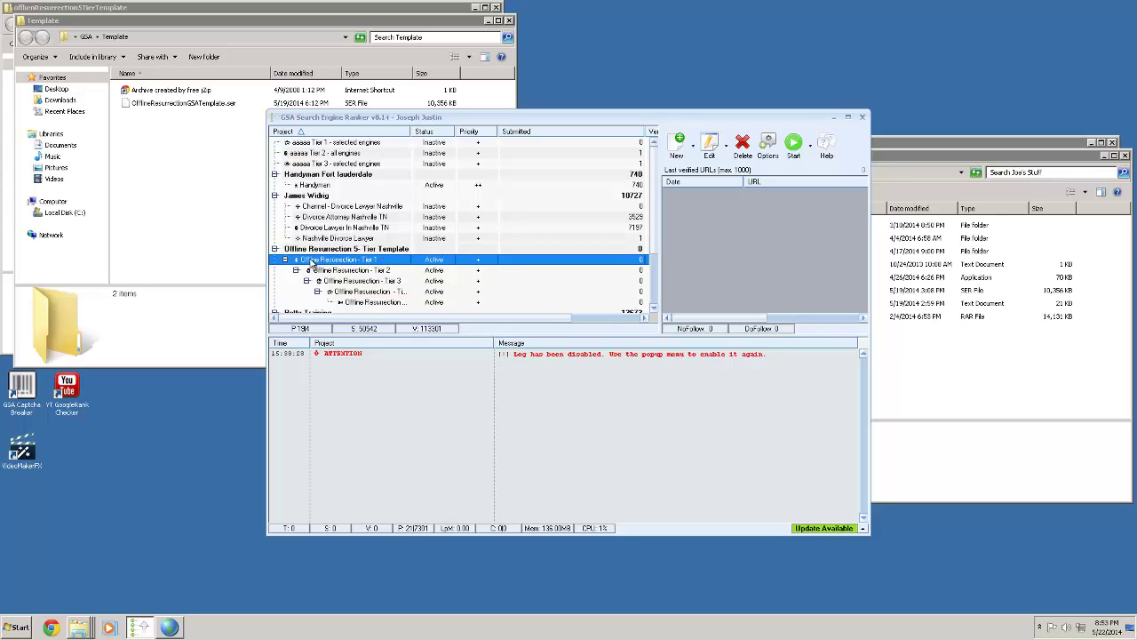
double_click(311, 261)
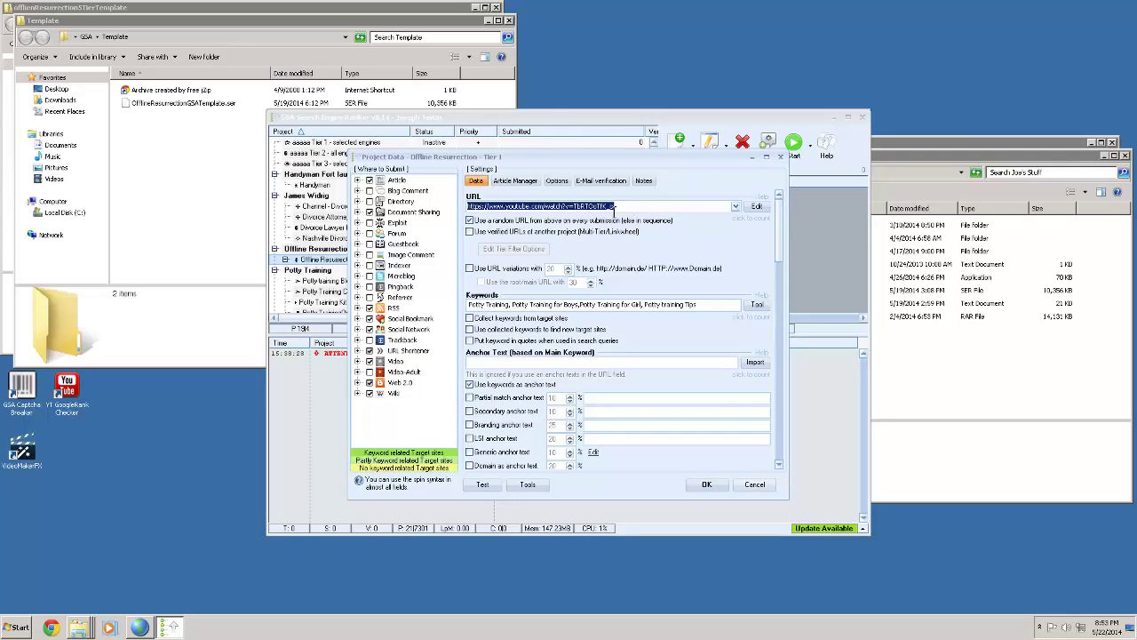
Enable Guestbook, Directory and Blog Comment as submission targets for the Tier 1 project.
left_click(467, 219)
left_click(369, 245)
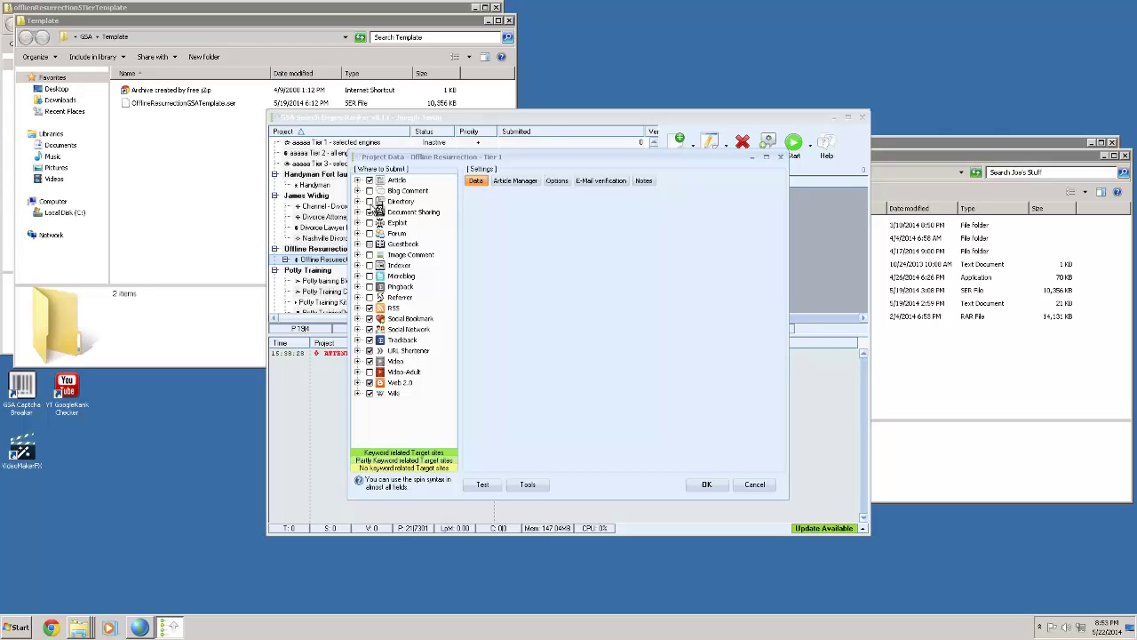
left_click(369, 202)
left_click(369, 191)
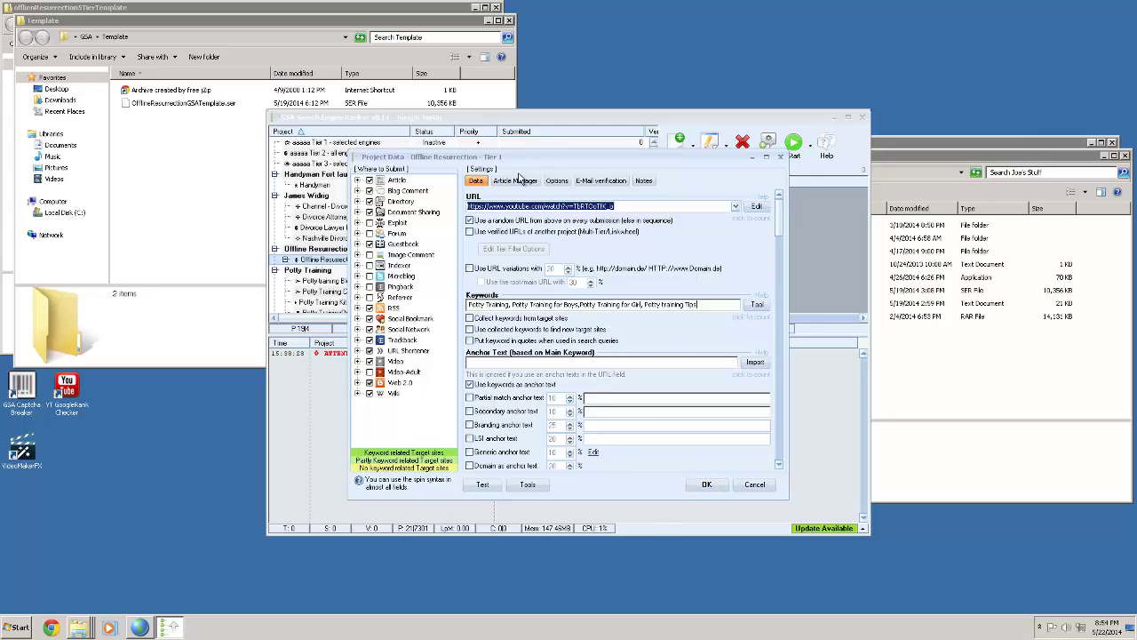
Show which project data and templates can be imported into the Tier 1 project.
left_click(528, 486)
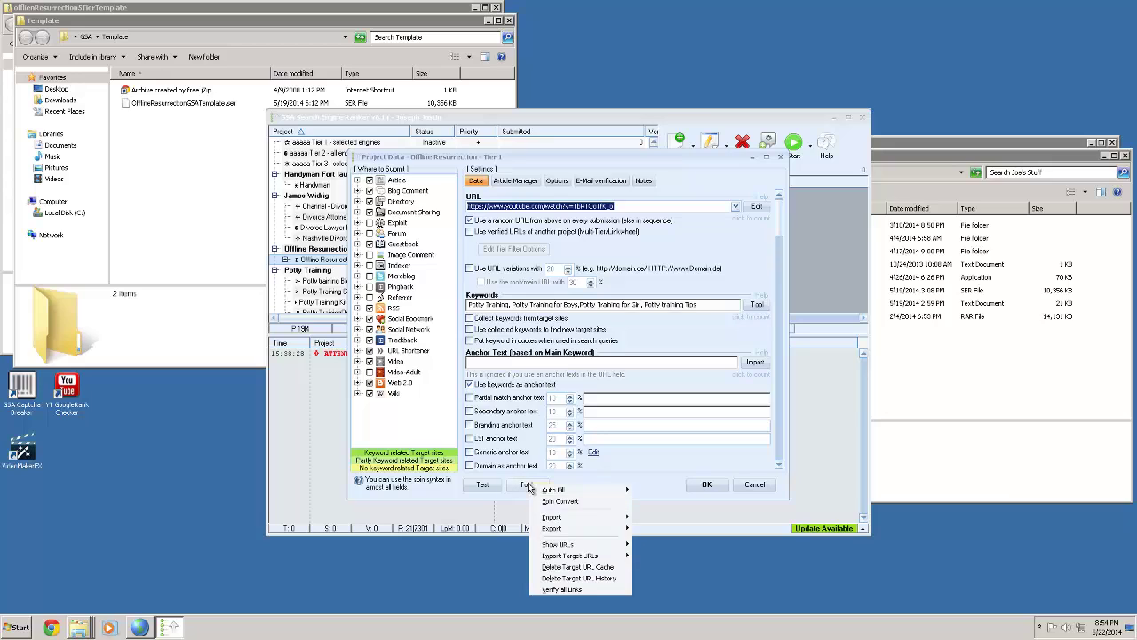
mouse_move(592, 521)
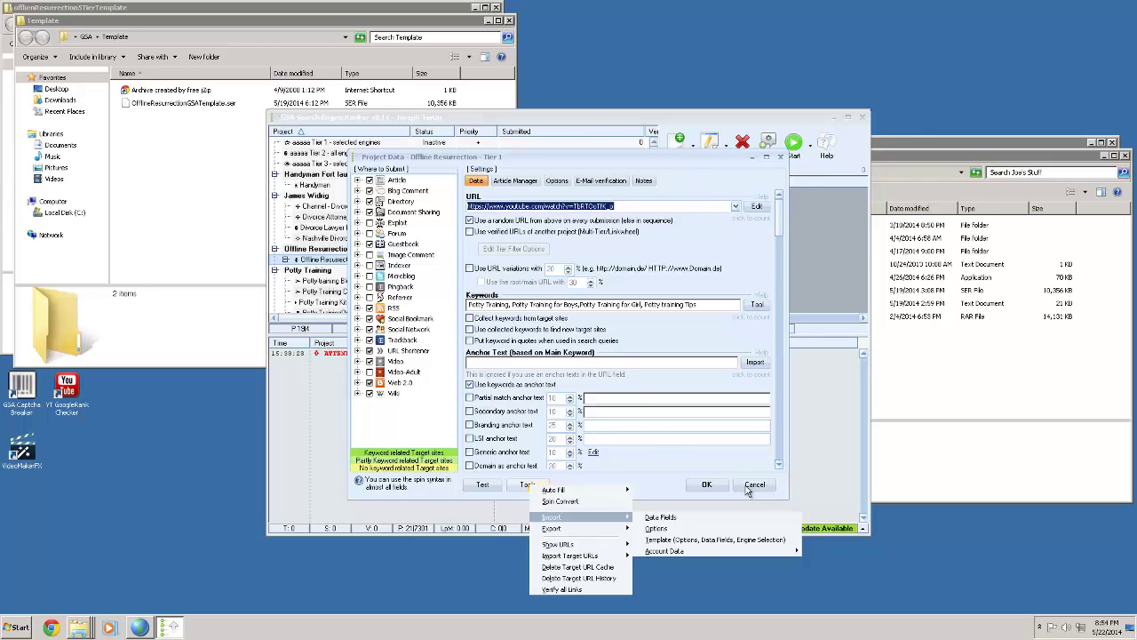
left_click(527, 182)
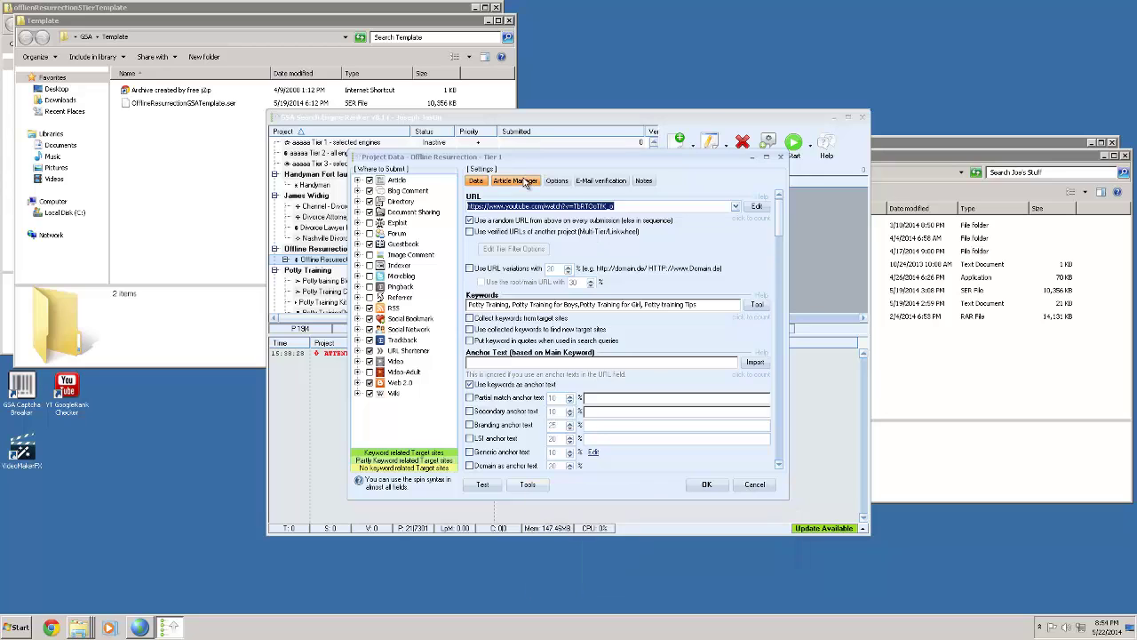
Review the Tier 1 project's articles, options, e-mail verification and data fields, and close the project without saving.
left_click(526, 183)
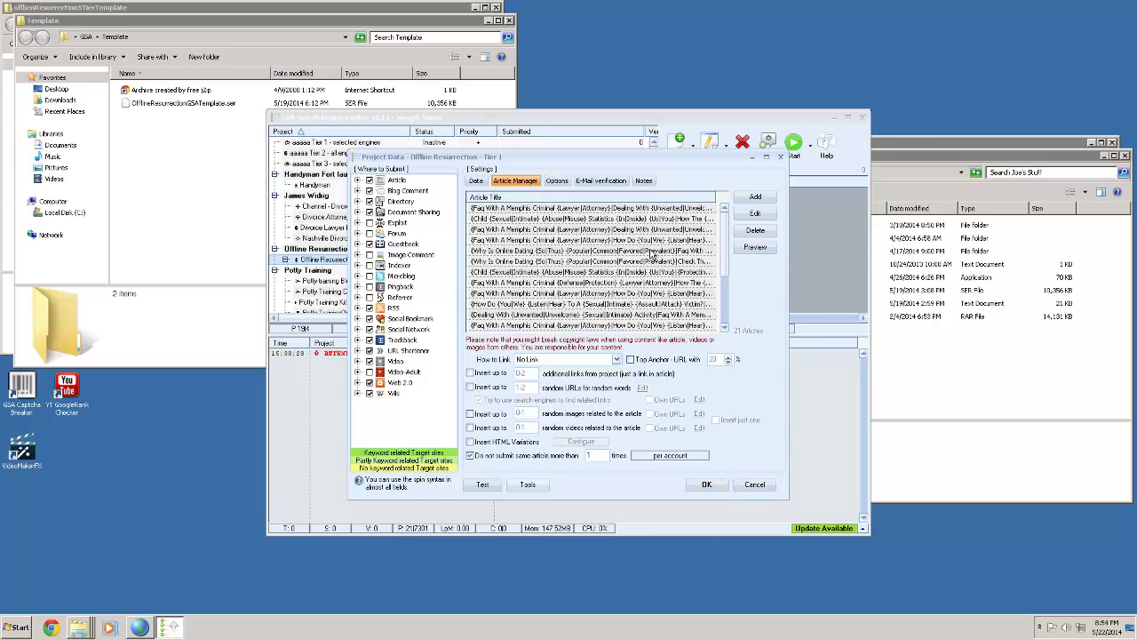
left_click(554, 182)
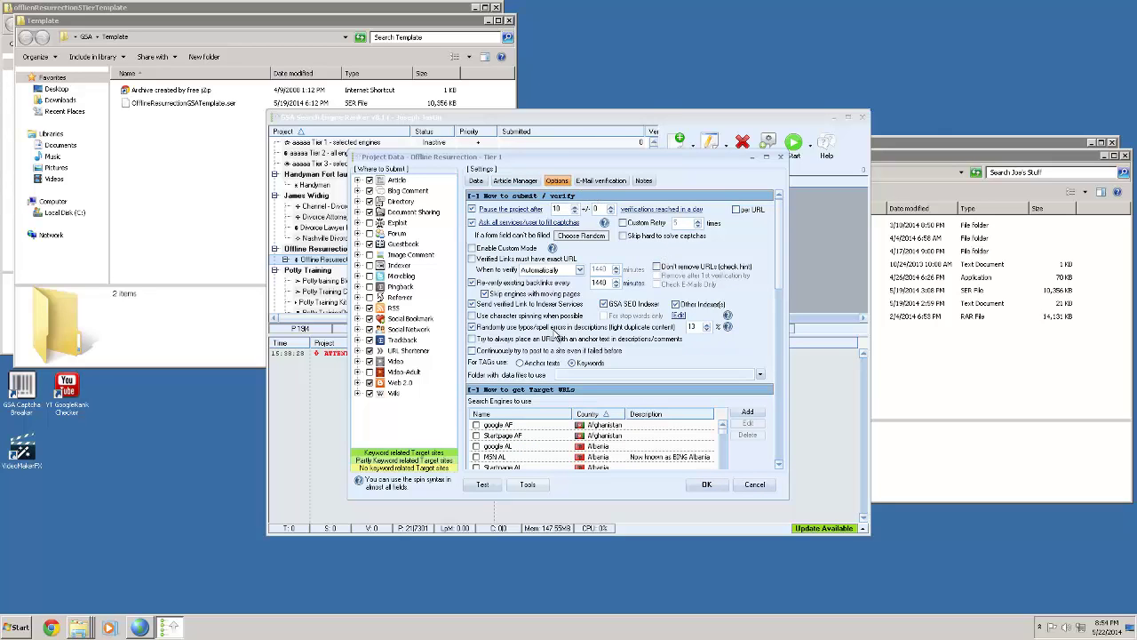
left_click(609, 182)
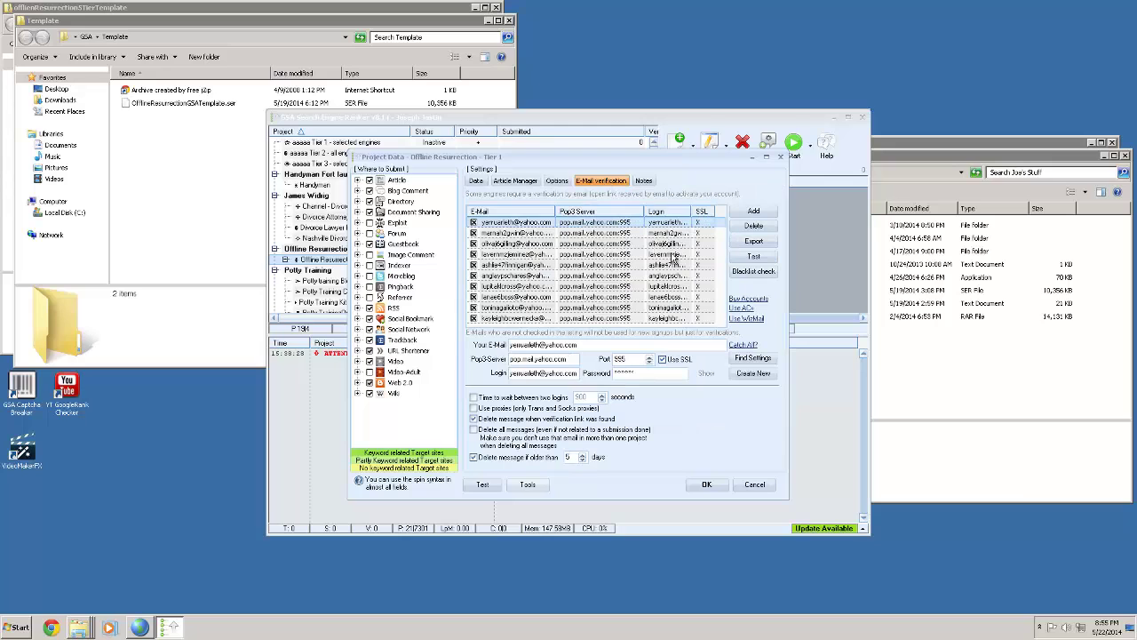
left_click(705, 489)
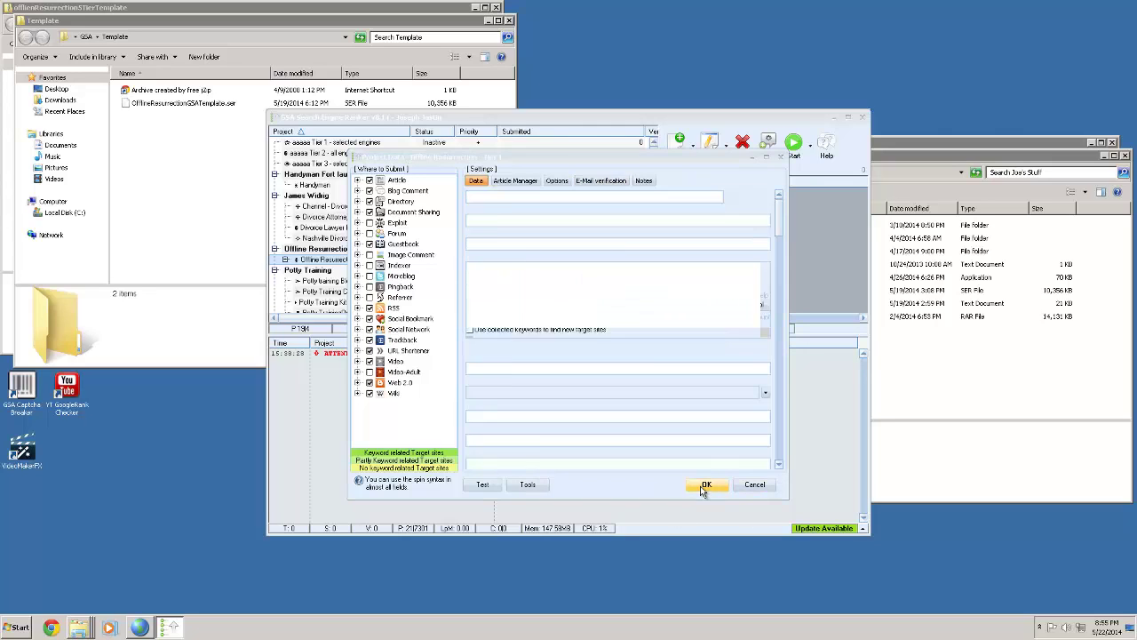
left_click(623, 360)
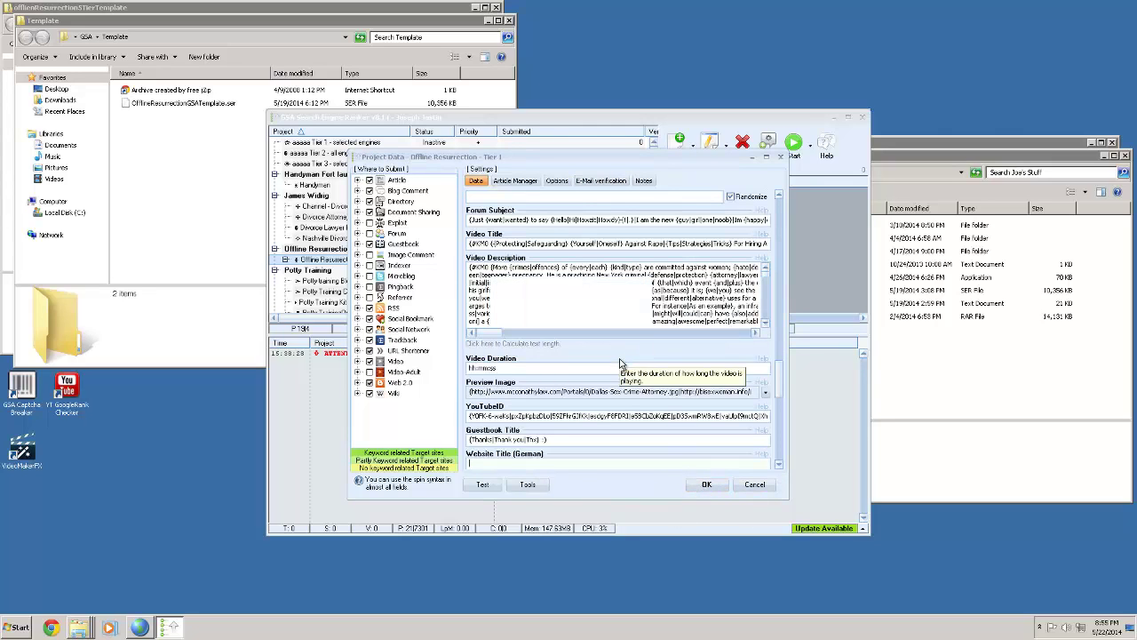
left_click(752, 487)
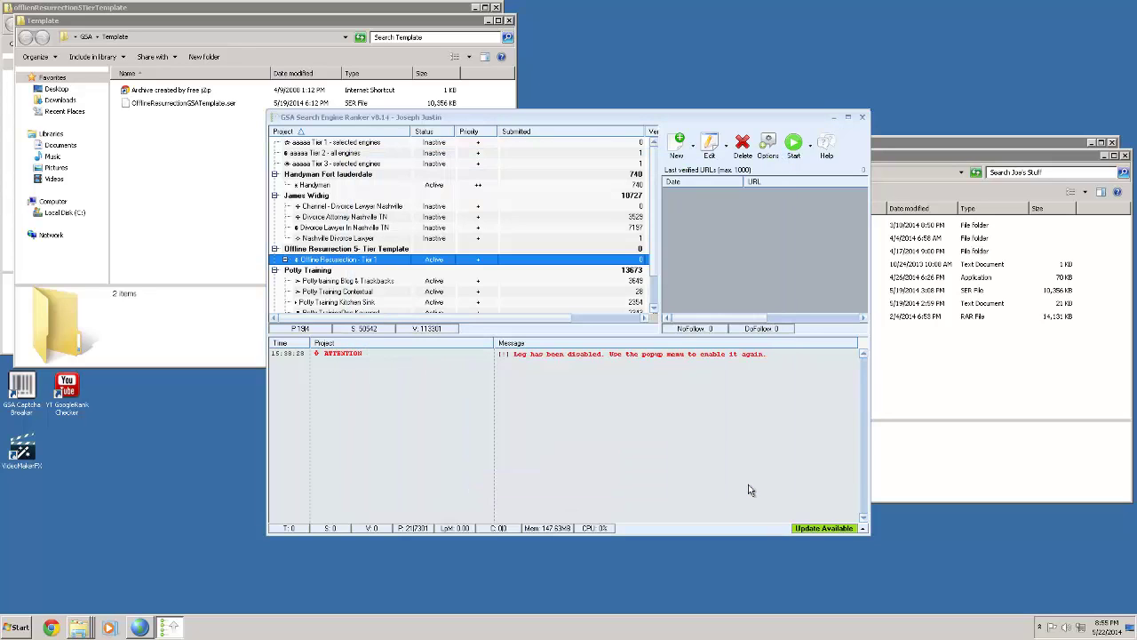
Expand the Tier 1 project and open the Tier 2 project beneath it to inspect its submission and verification options.
left_click(285, 260)
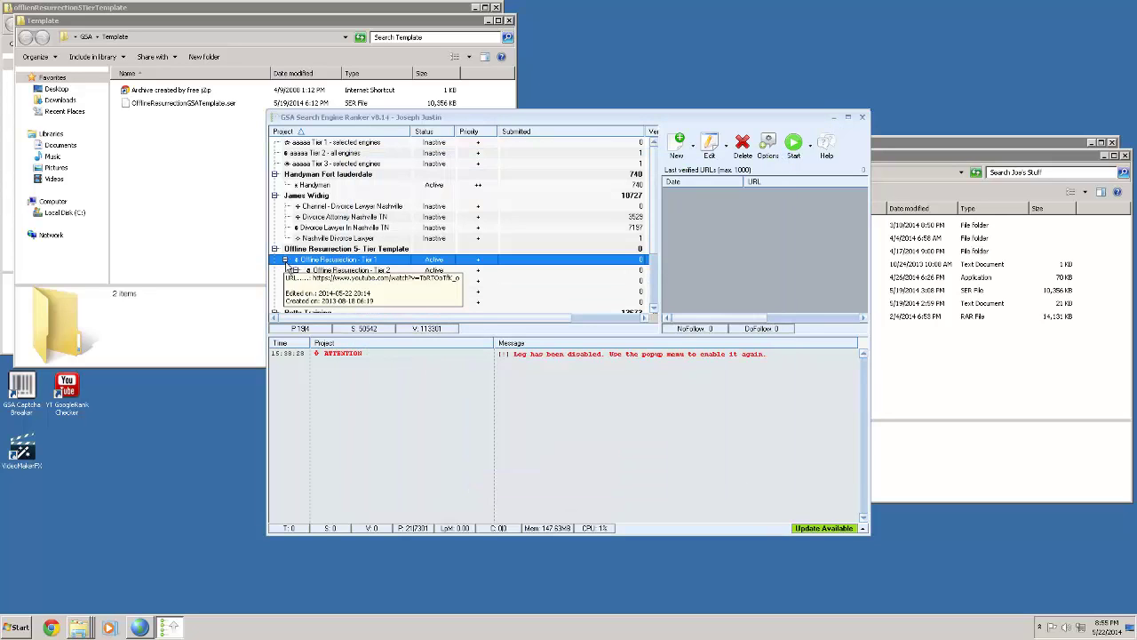
left_click(329, 271)
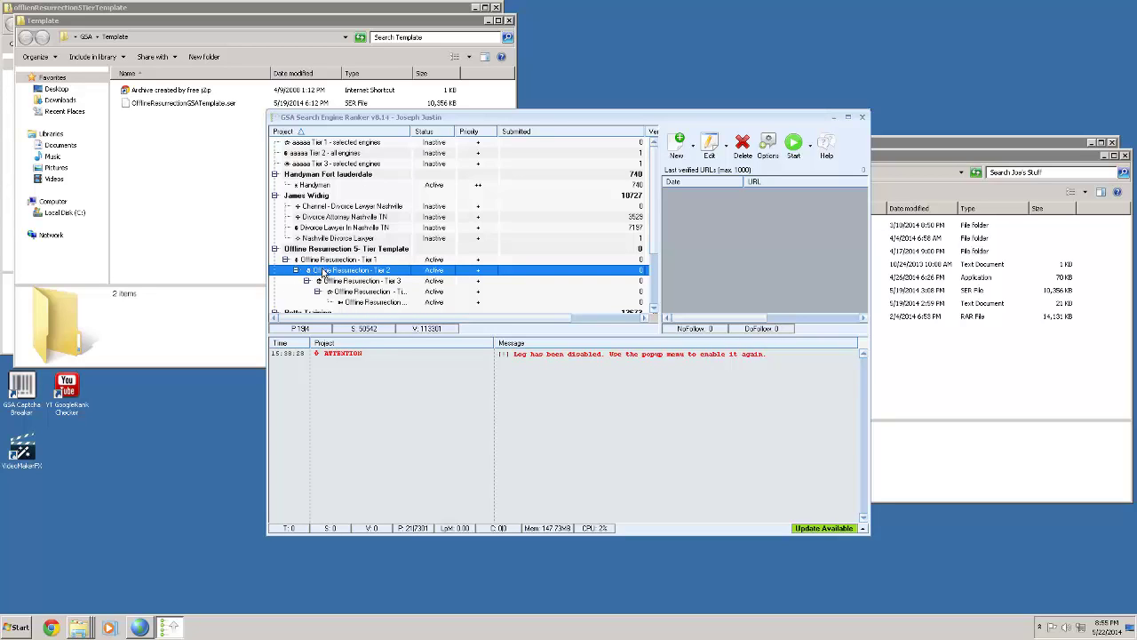
double_click(328, 271)
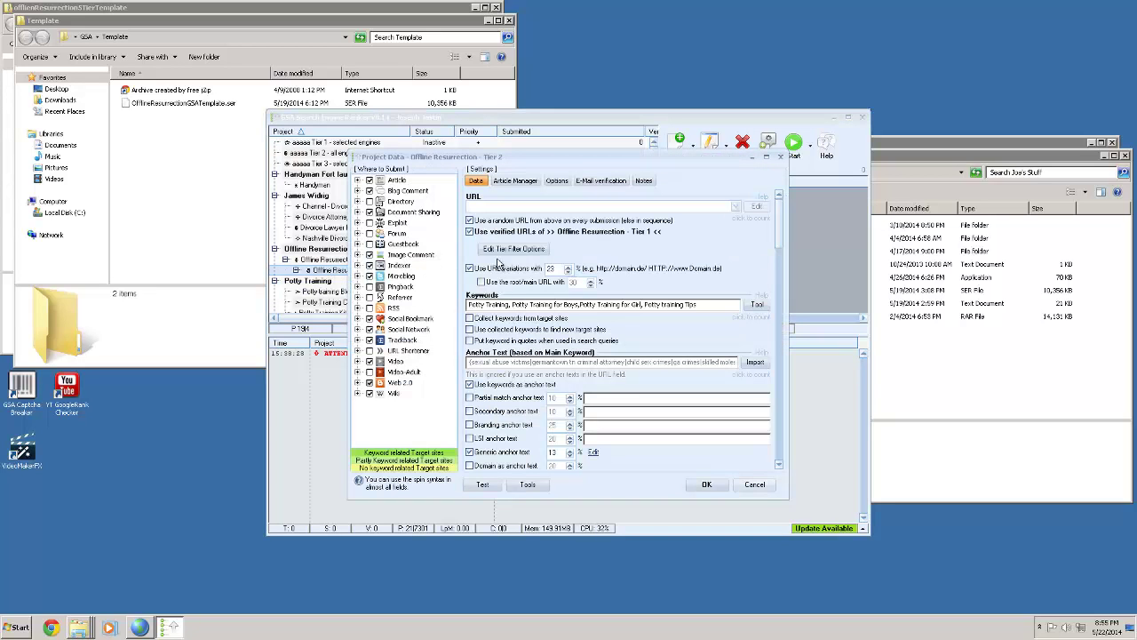
left_click(558, 183)
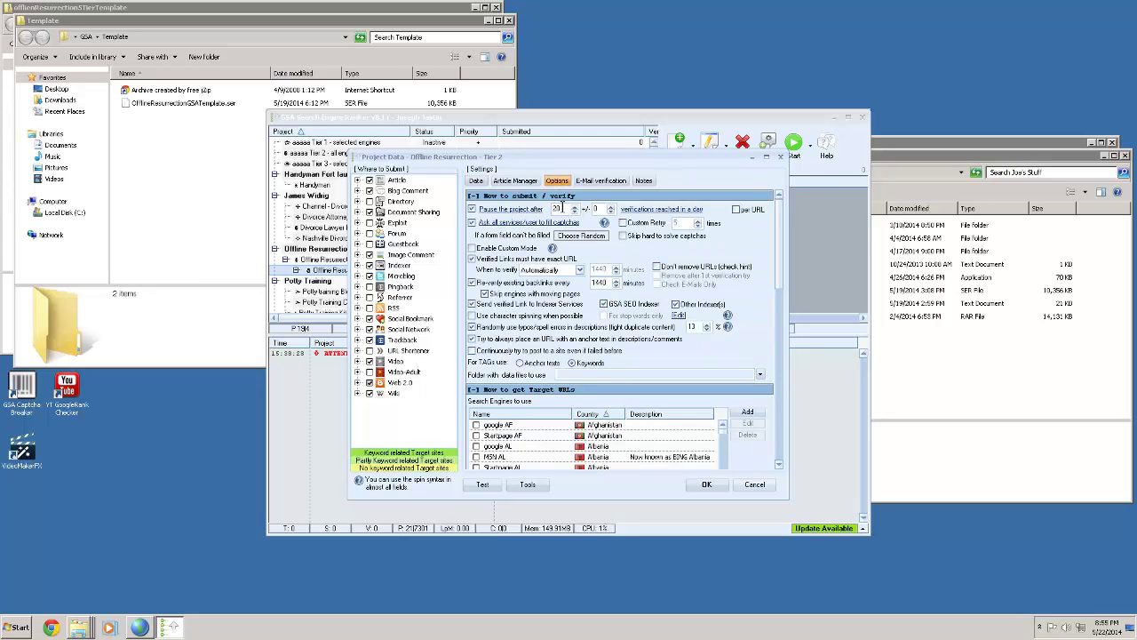
Set the Tier 2 project to pause after 2000 verifications in a day and save it.
double_click(558, 209)
type("2000")
left_click(704, 485)
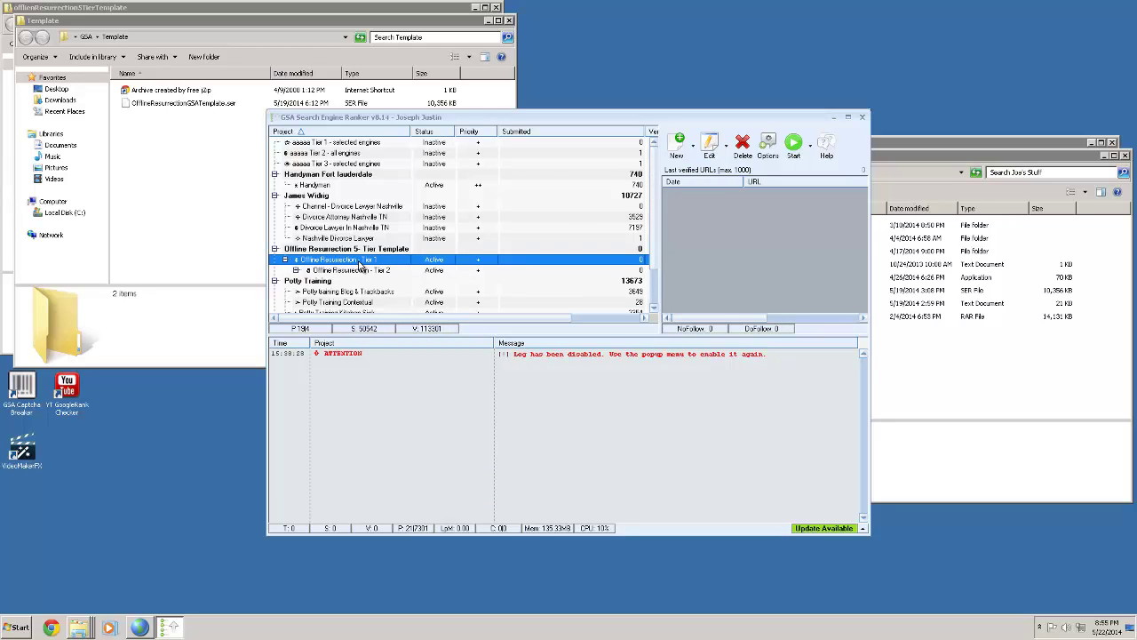
Set the Tier 1 project to pause after 200 verifications in a day and save it.
double_click(361, 263)
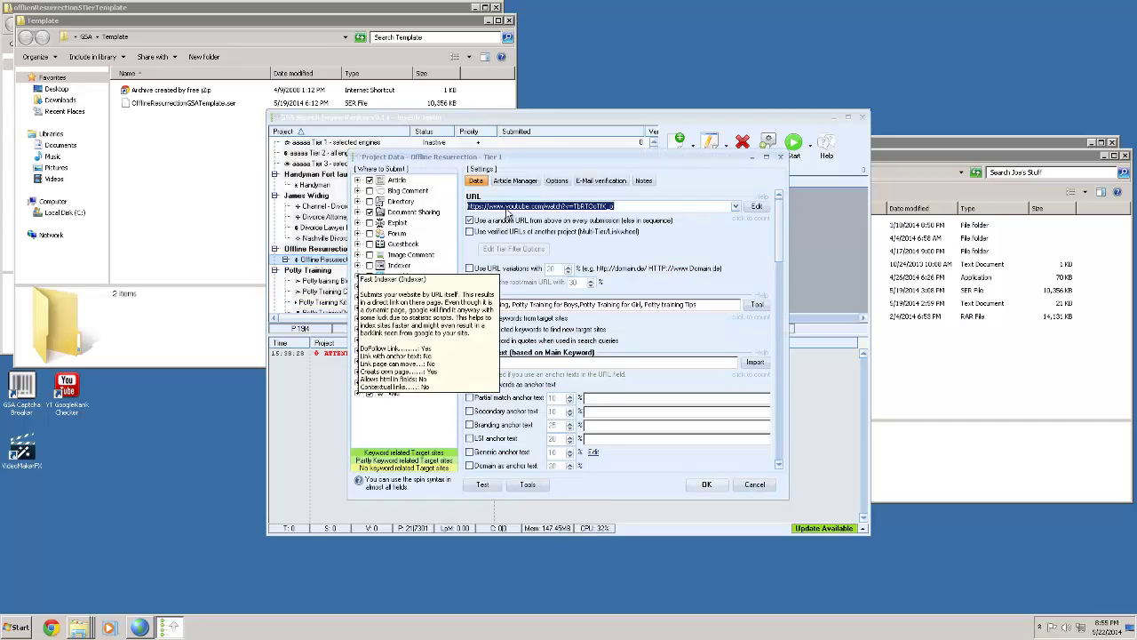
left_click(558, 180)
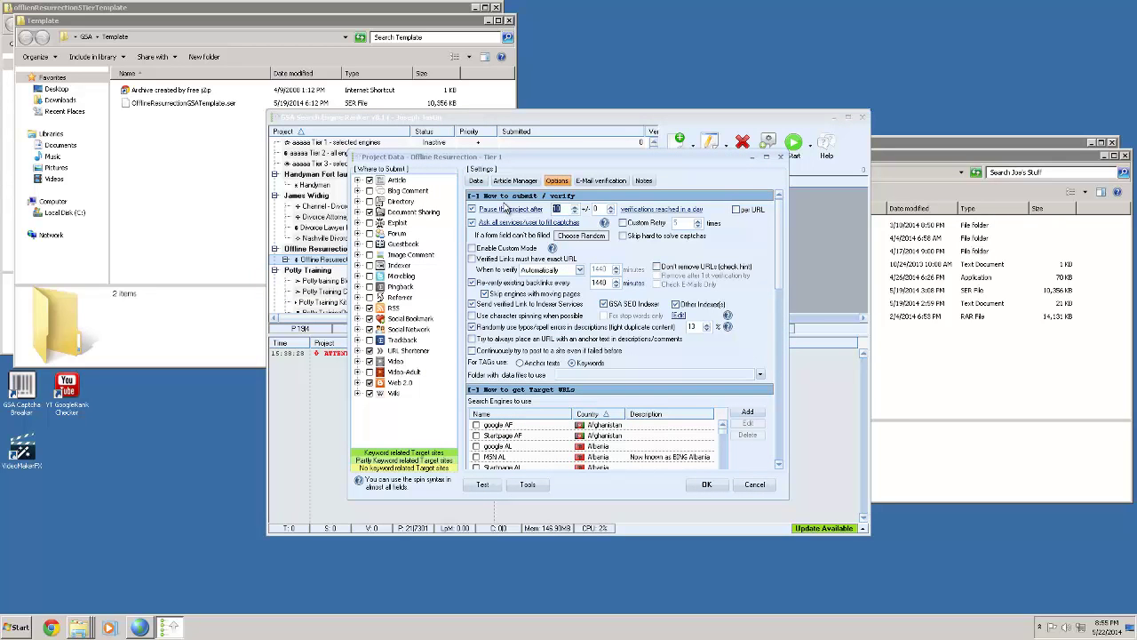
type("200")
left_click(705, 485)
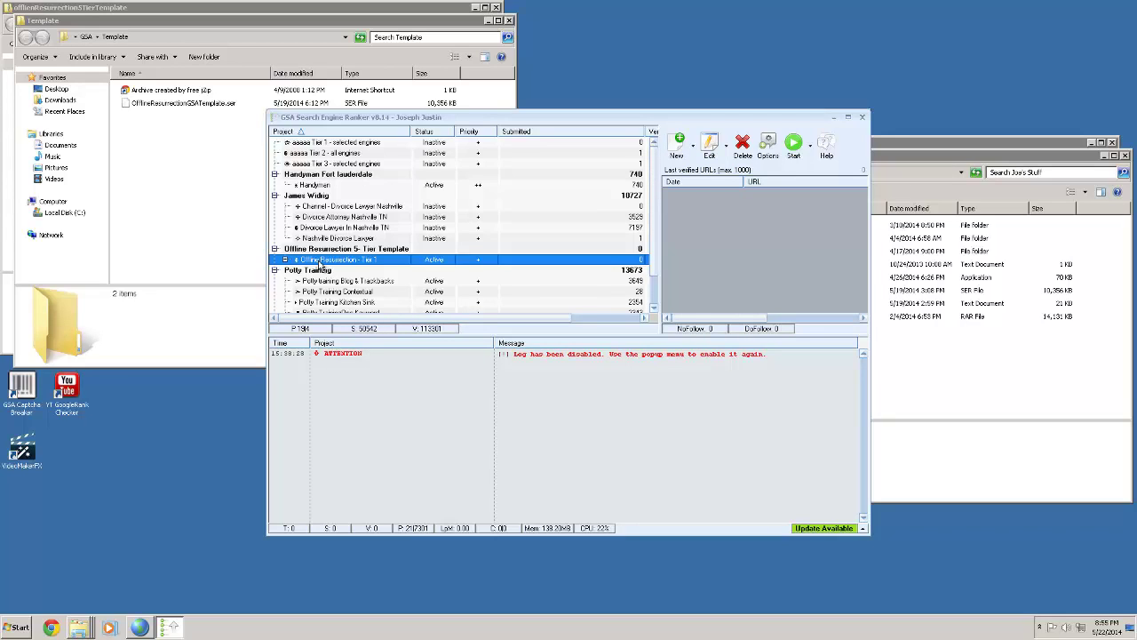
In the Tier 1 project's data, enable using collected keywords to find new target sites, leaving keyword collection from target sites off.
double_click(317, 262)
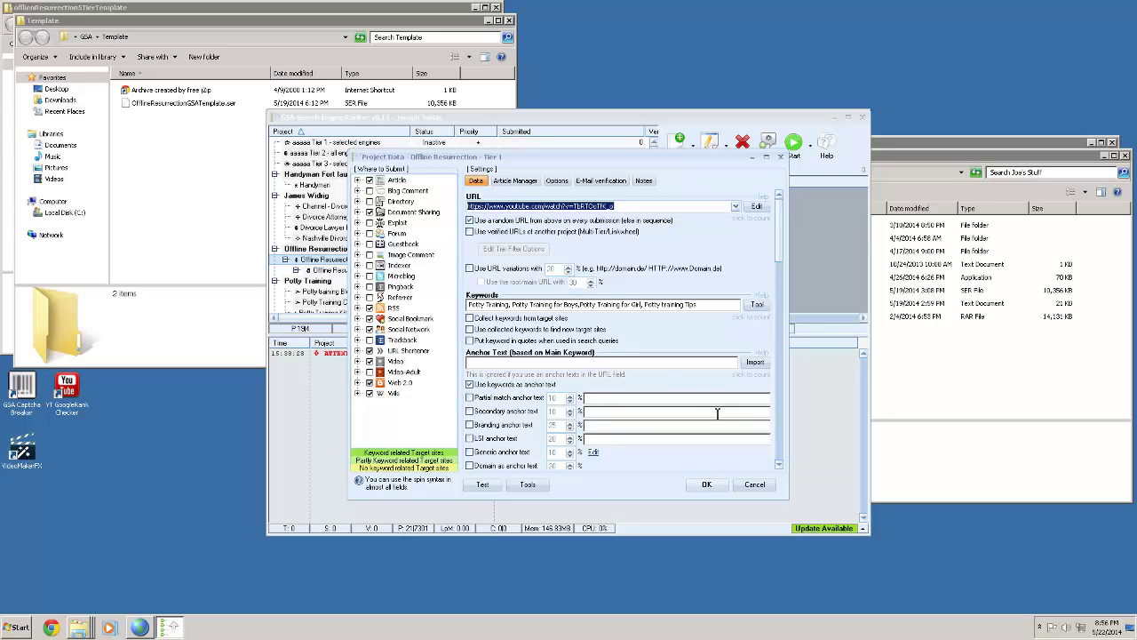
left_click(779, 464)
left_click_drag(779, 469, 778, 468)
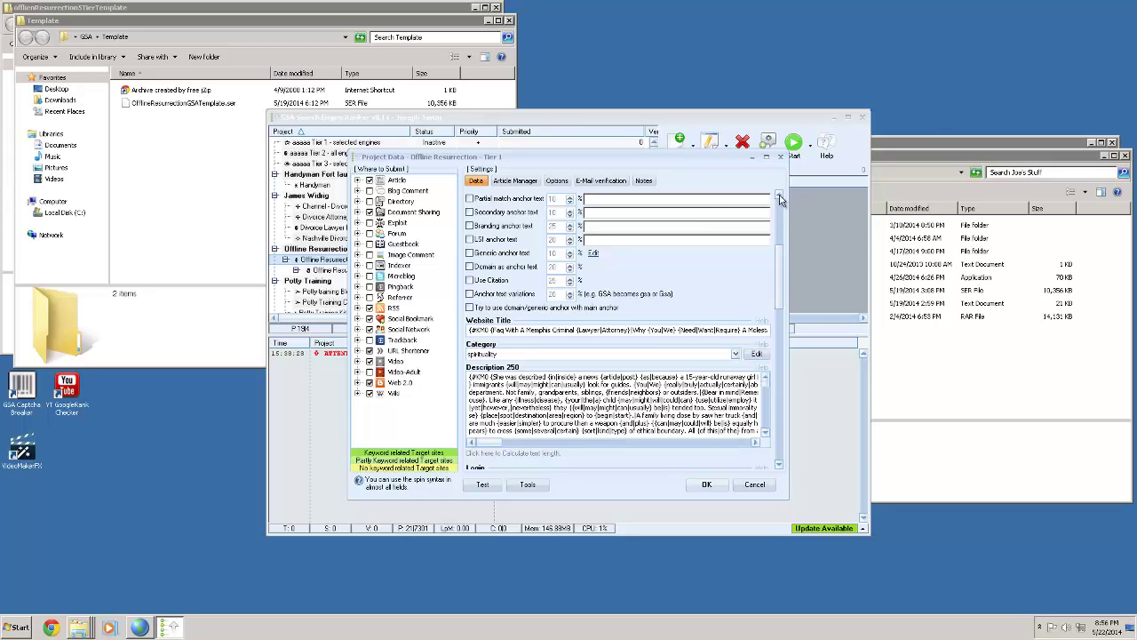
left_click_drag(779, 197, 779, 196)
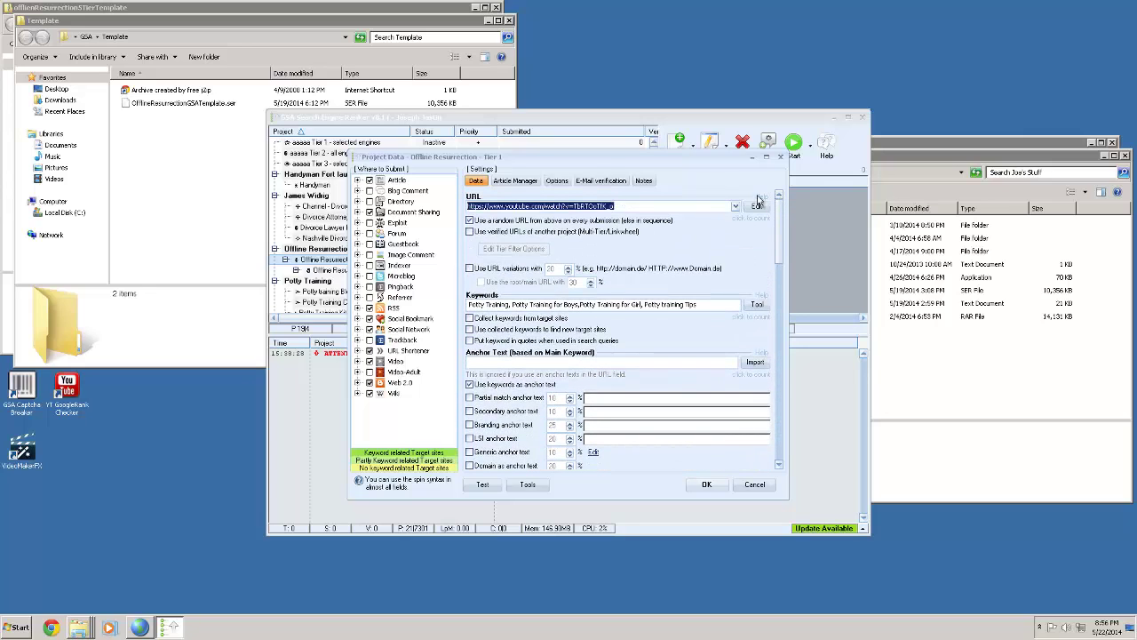
left_click(470, 319)
left_click(470, 330)
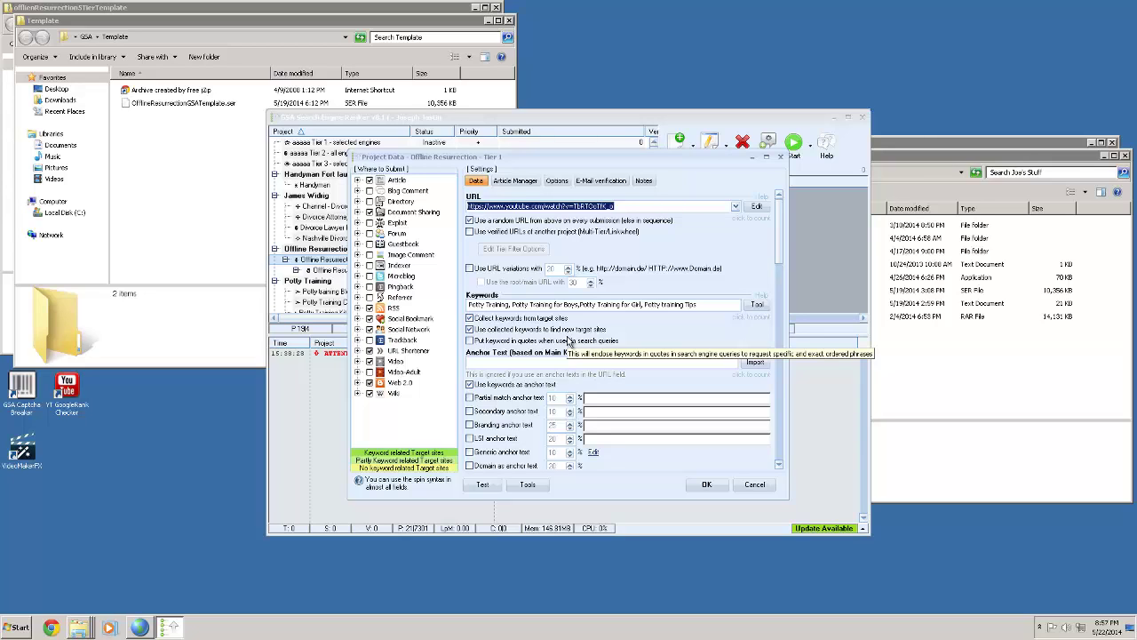
left_click(469, 318)
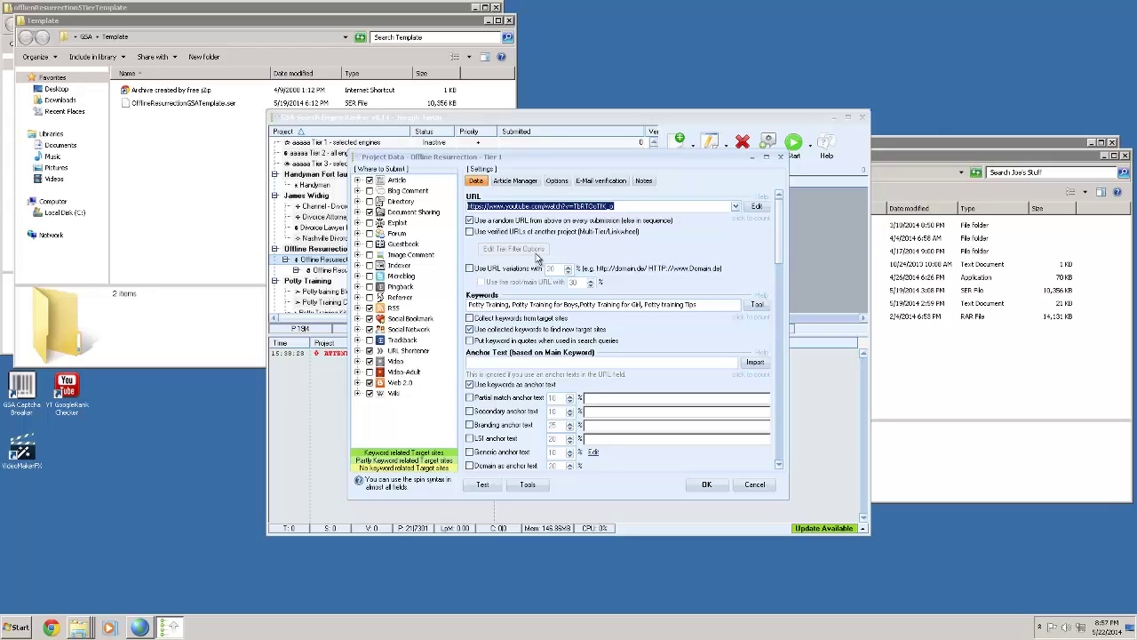
Check the Tier 1 project's daily verification limit and save the project.
left_click(558, 181)
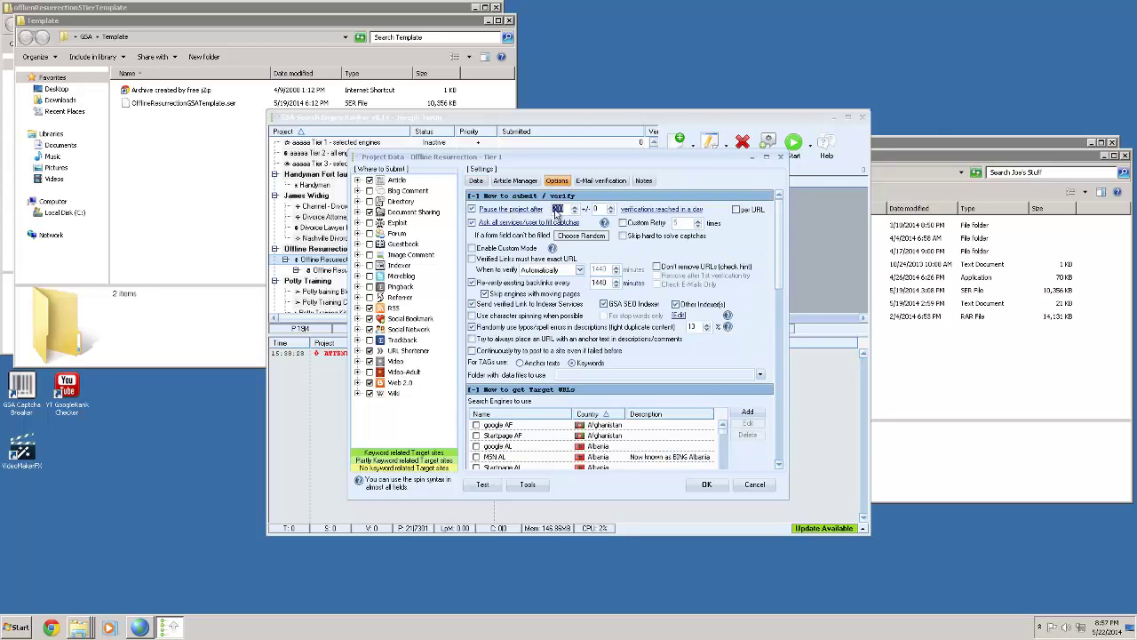
left_click(562, 210)
left_click(707, 485)
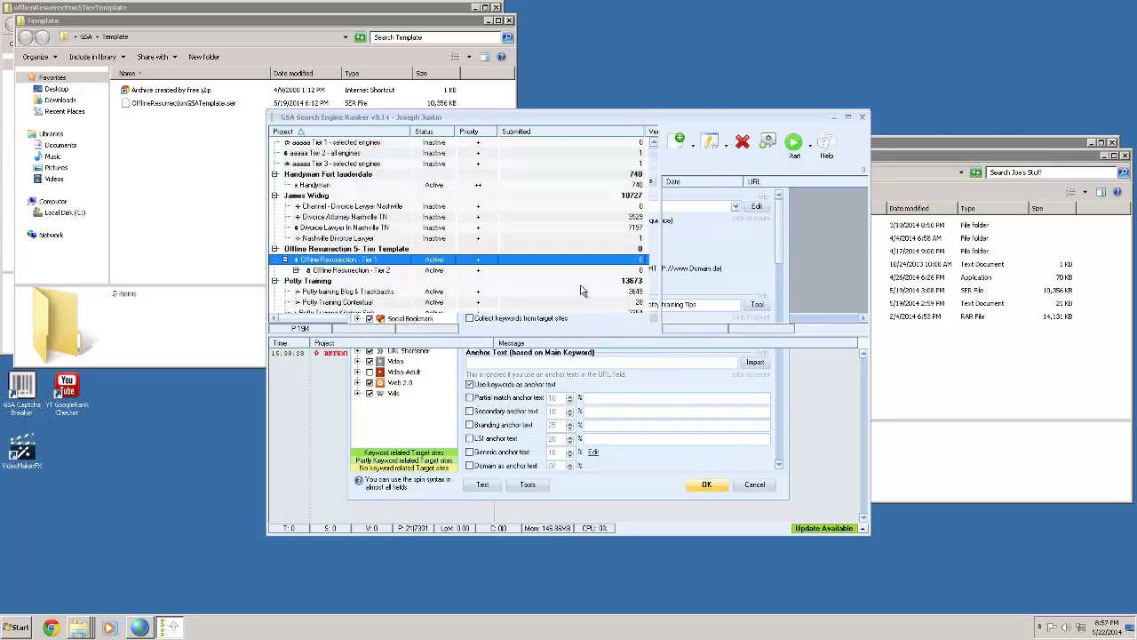
Expand the tiers beneath Tier 2, set the Tier 3 project to pause after 3000 verifications in a day, and save it.
left_click(296, 270)
left_click(306, 281)
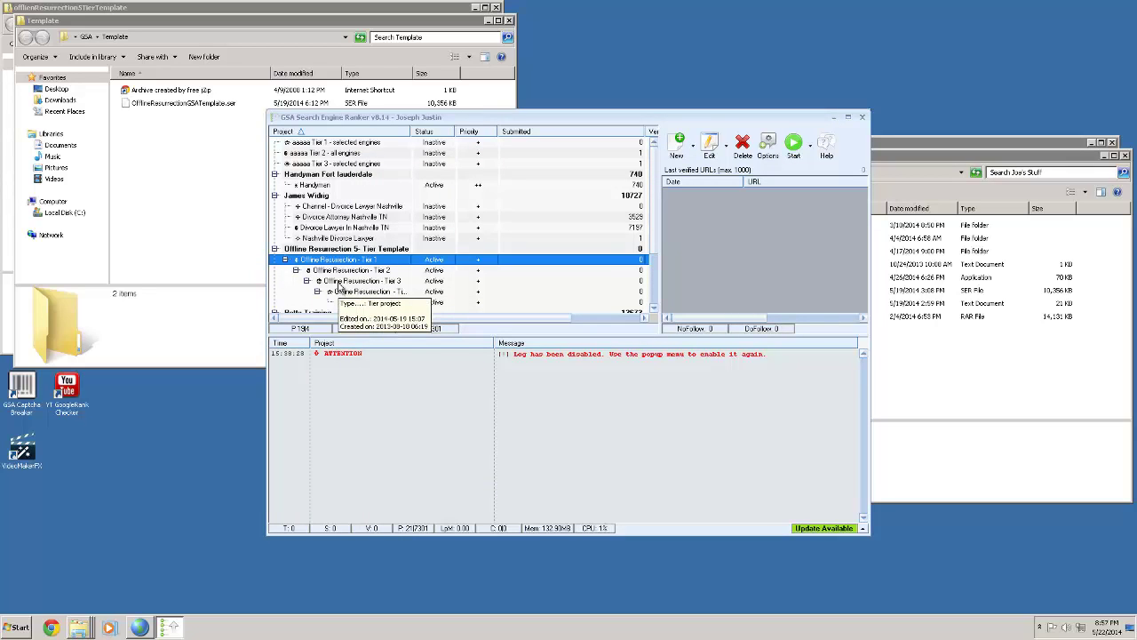
left_click(338, 281)
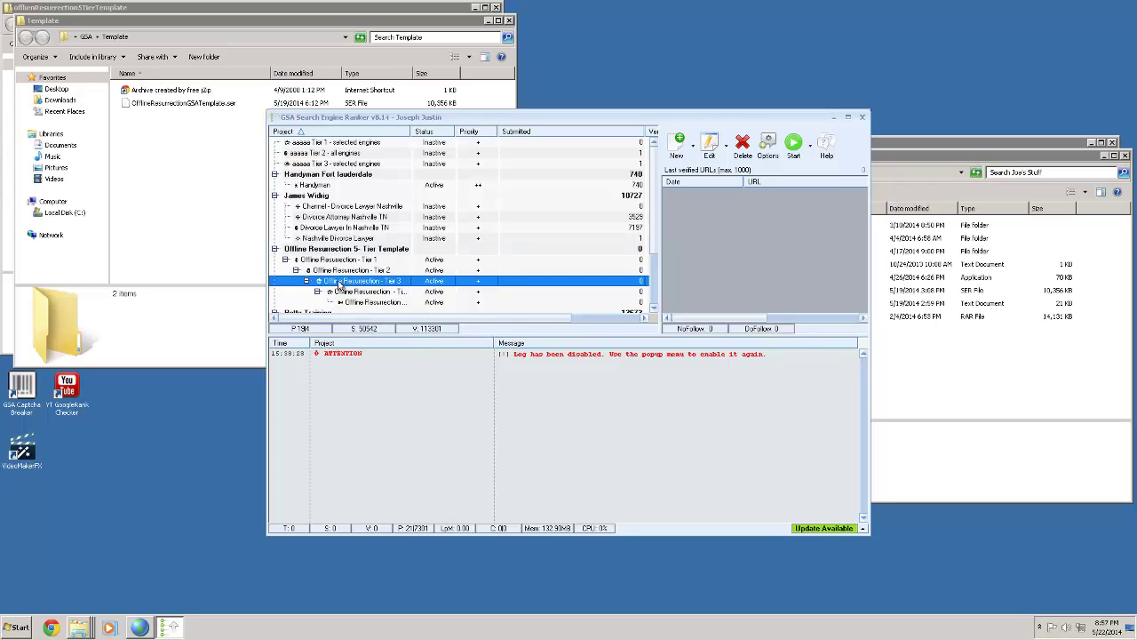
double_click(339, 281)
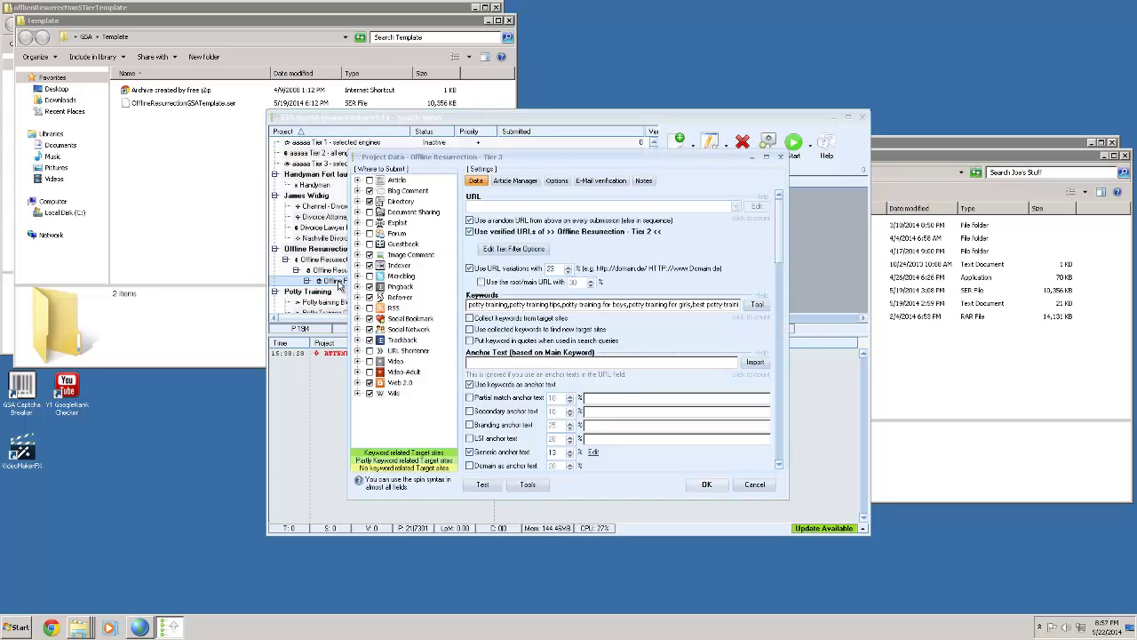
left_click(556, 181)
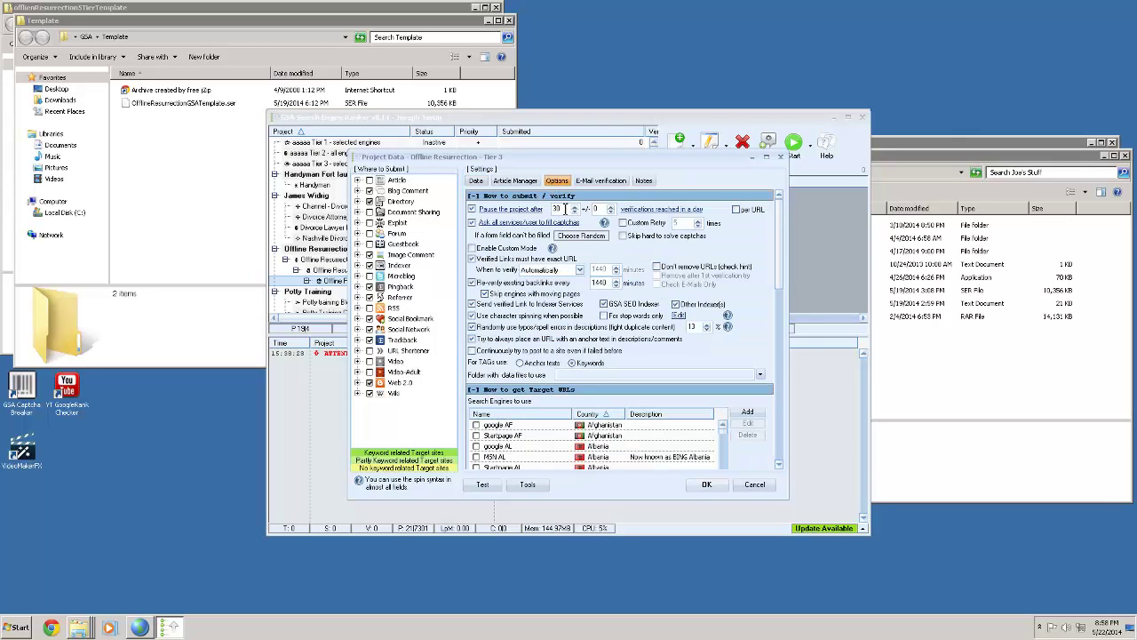
type("3000")
left_click(706, 485)
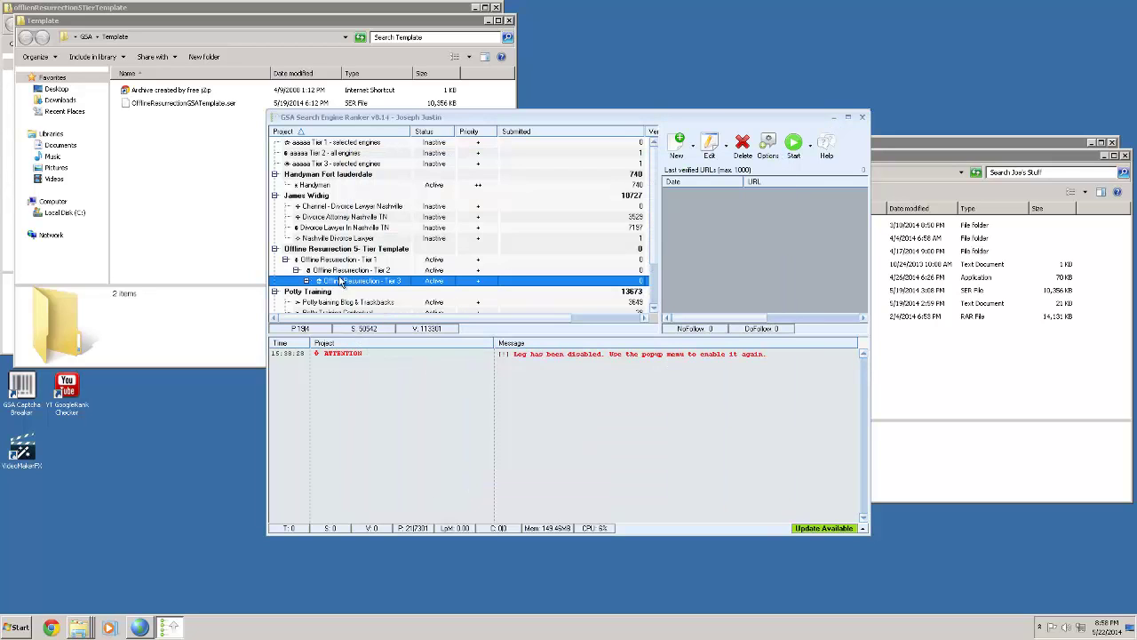
Expand the Tier 3 project, view the Tier 2 project's link to the Tier 1 verified URLs, and close it without saving.
left_click(306, 282)
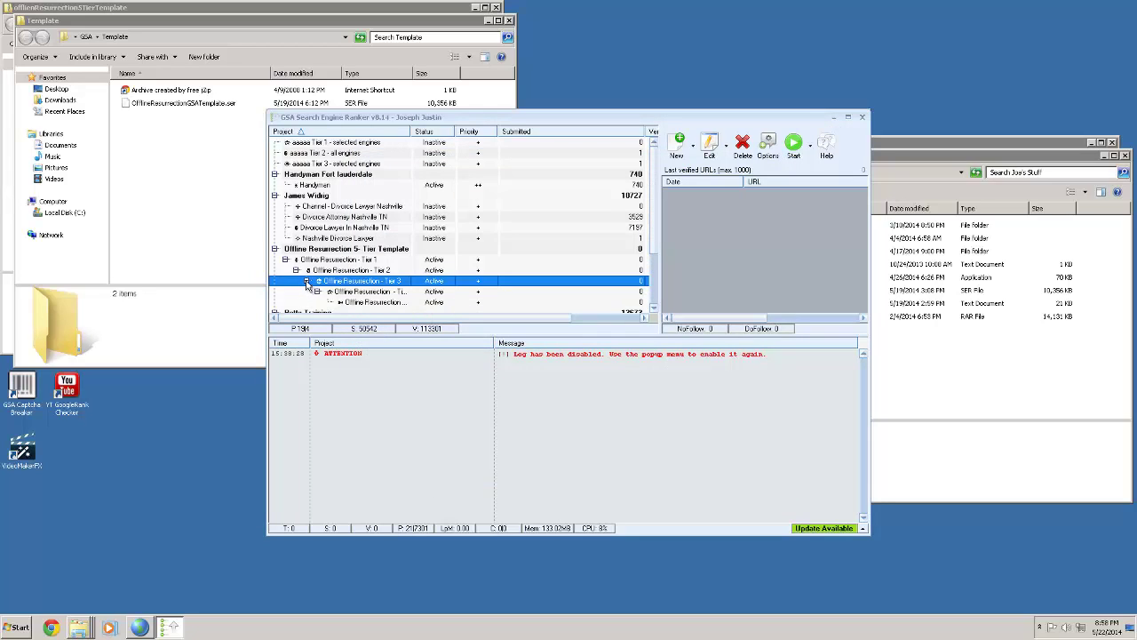
left_click(316, 272)
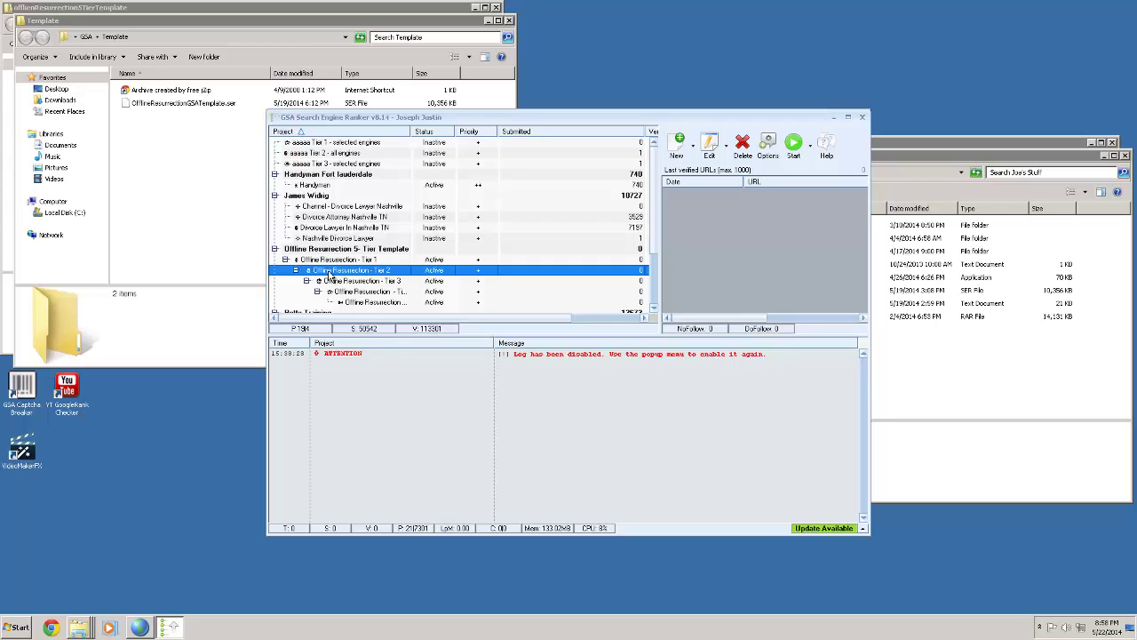
double_click(337, 276)
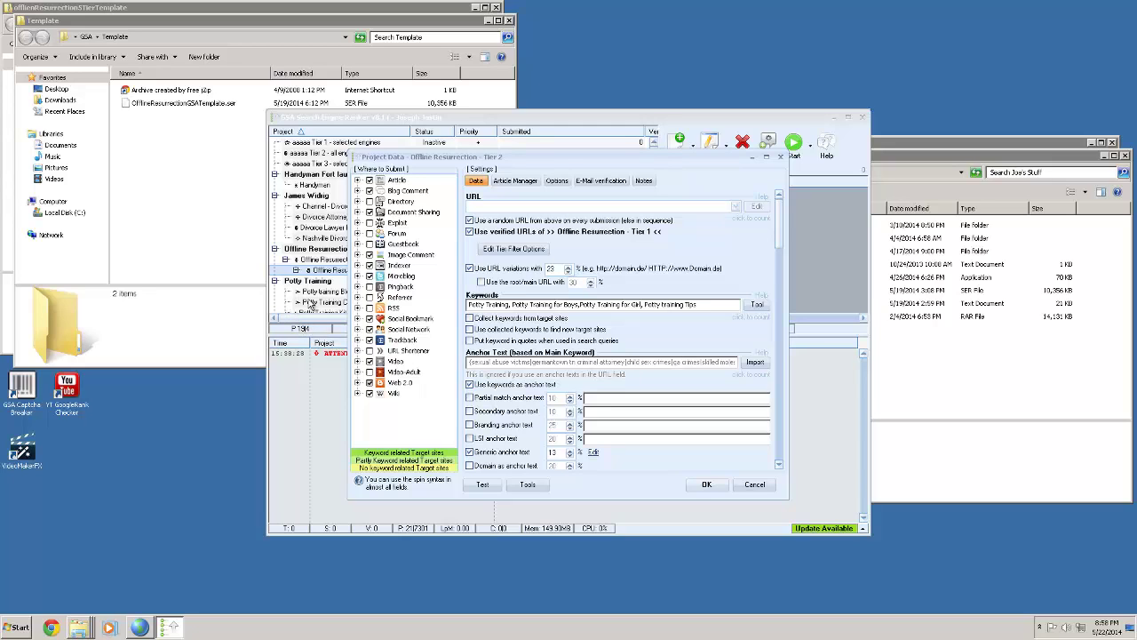
left_click(754, 484)
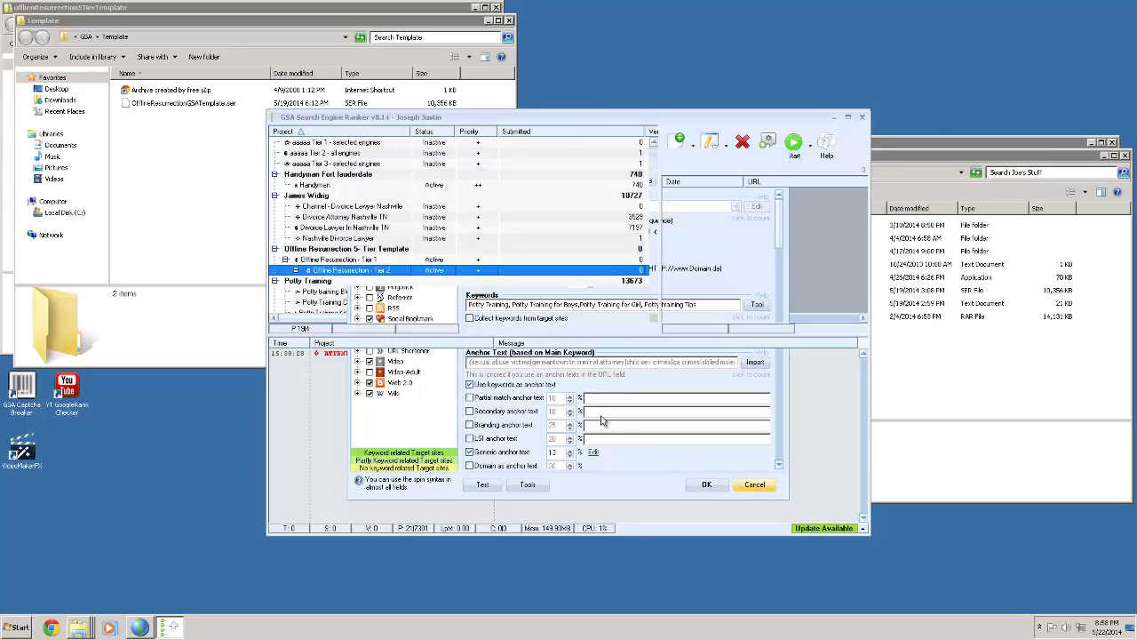
Expand the Tier 2 project and widen the Project column to show the full names of all five tiers.
left_click(295, 270)
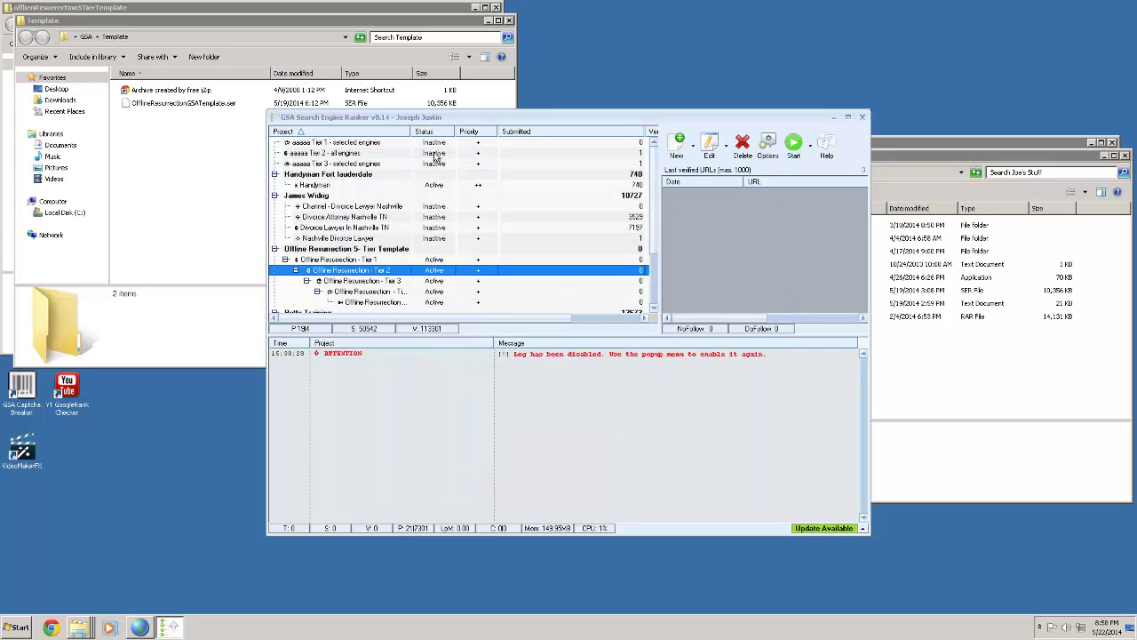
left_click_drag(412, 132, 497, 132)
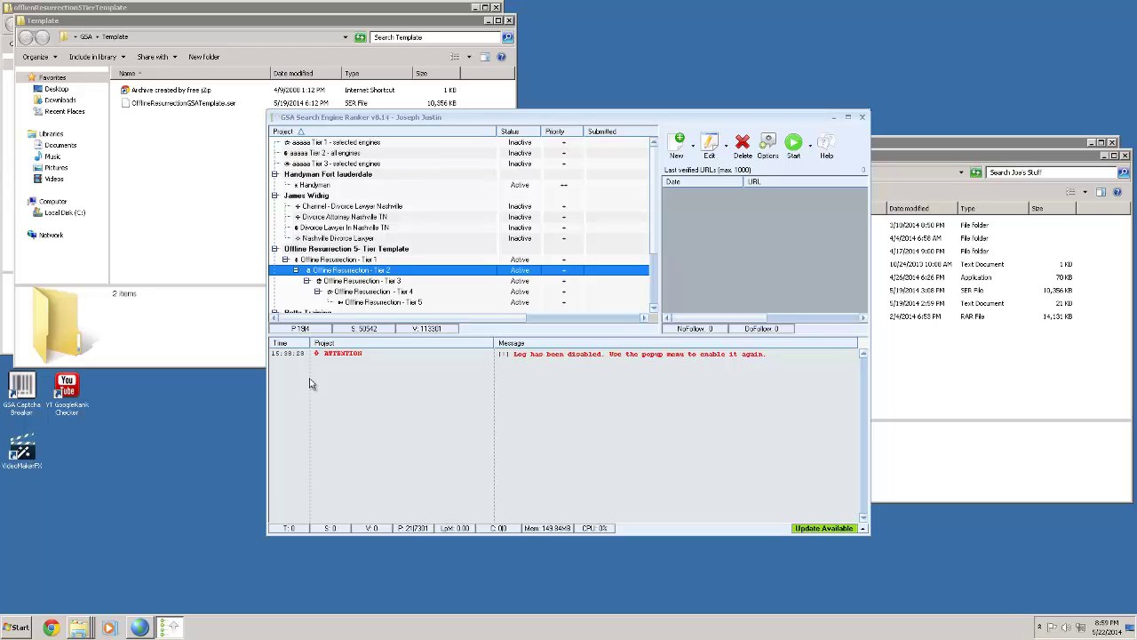
mouse_move(645, 5)
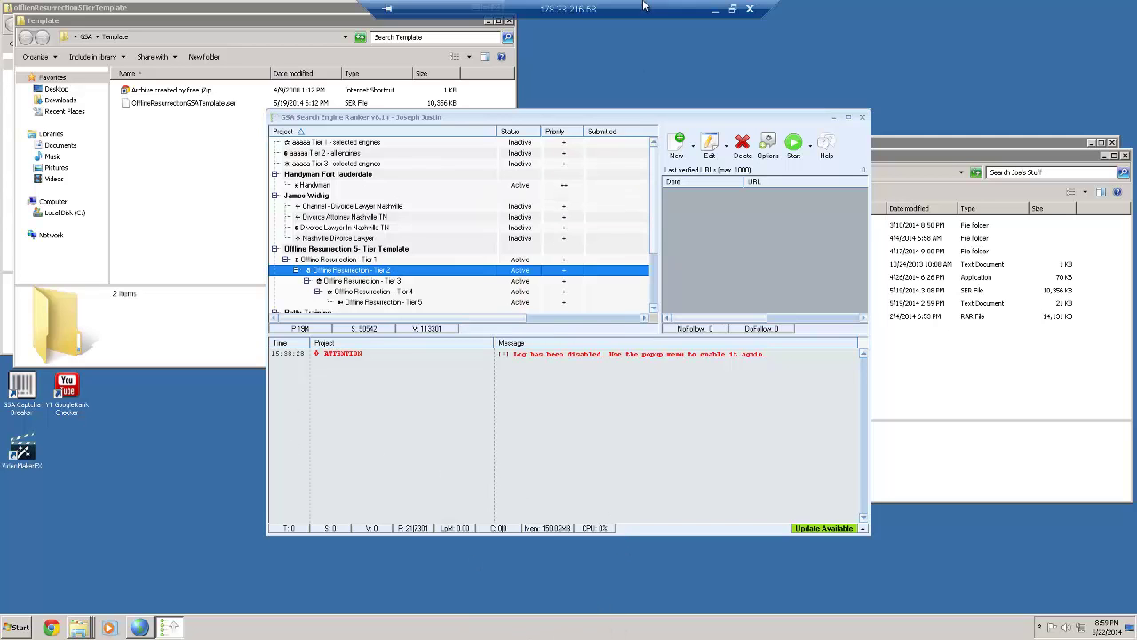
left_click(714, 11)
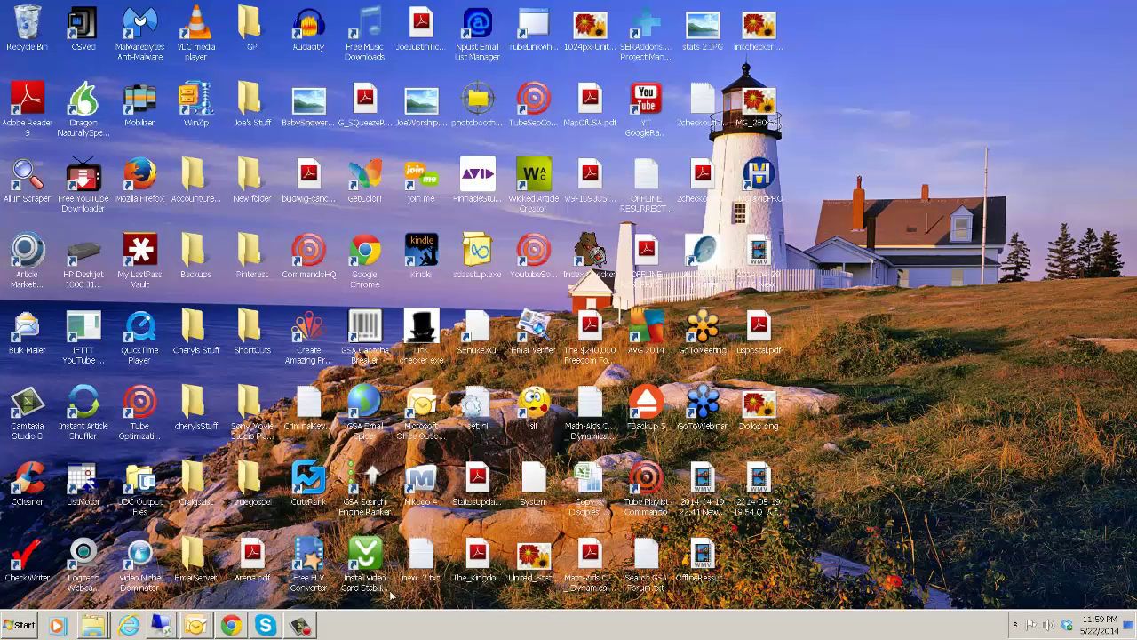
left_click(303, 626)
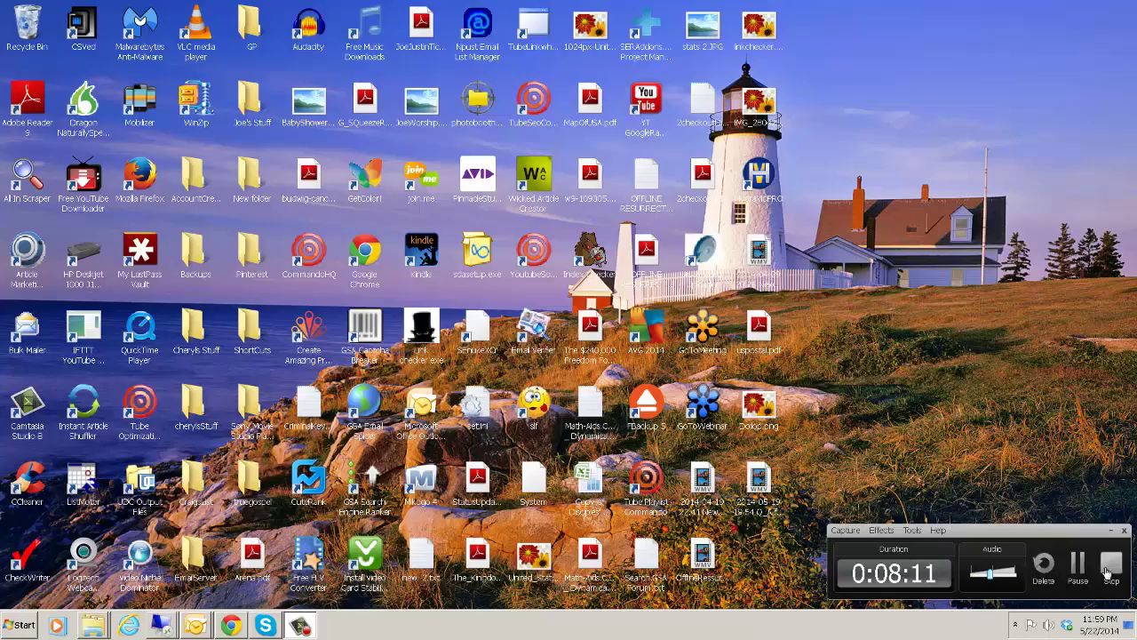